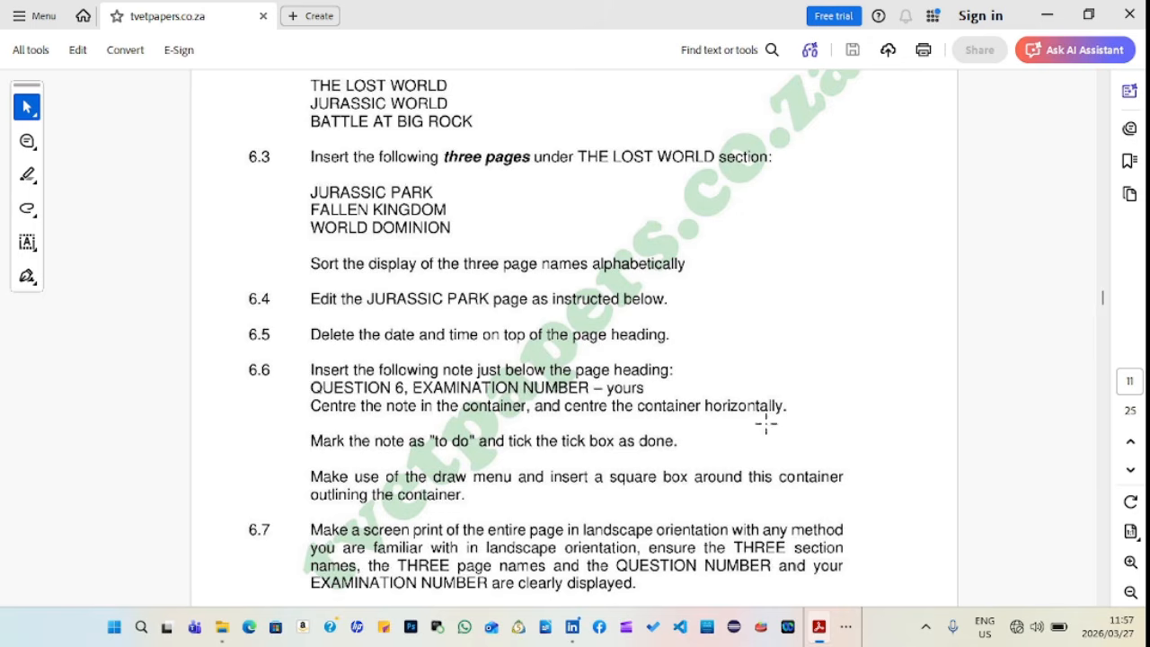
# - Switch to OneNote and select the "QUESTION 6, EXAMINATION NUMBER" note container on the JURASSIC PARK page
pyautogui.click(849, 631)
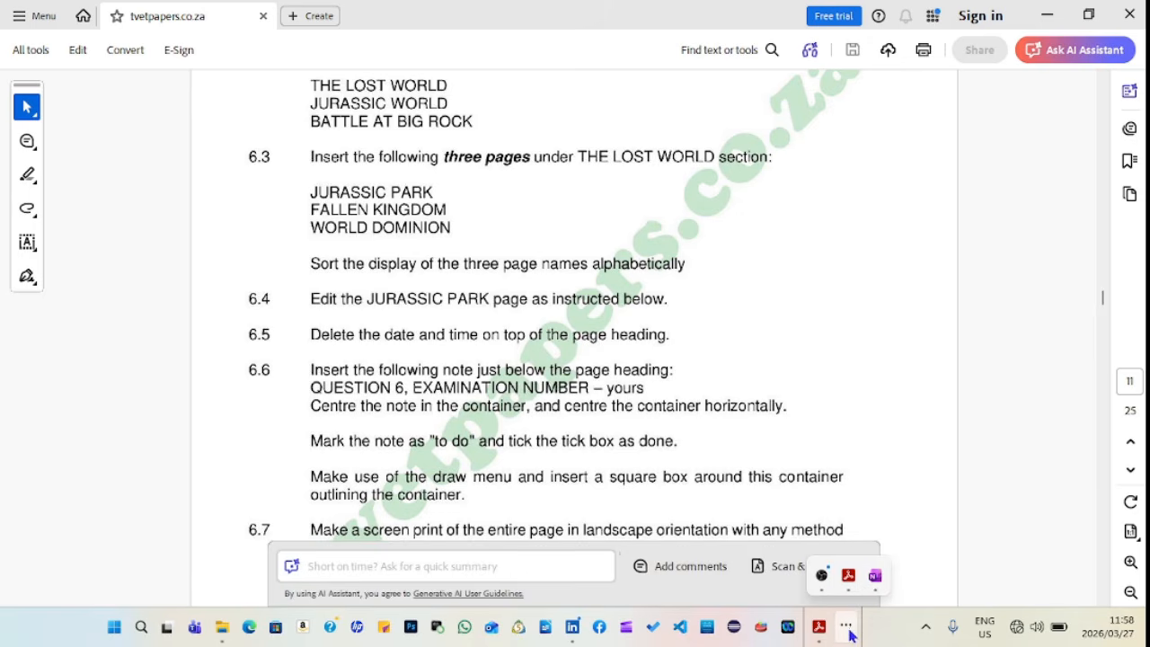
pyautogui.click(878, 586)
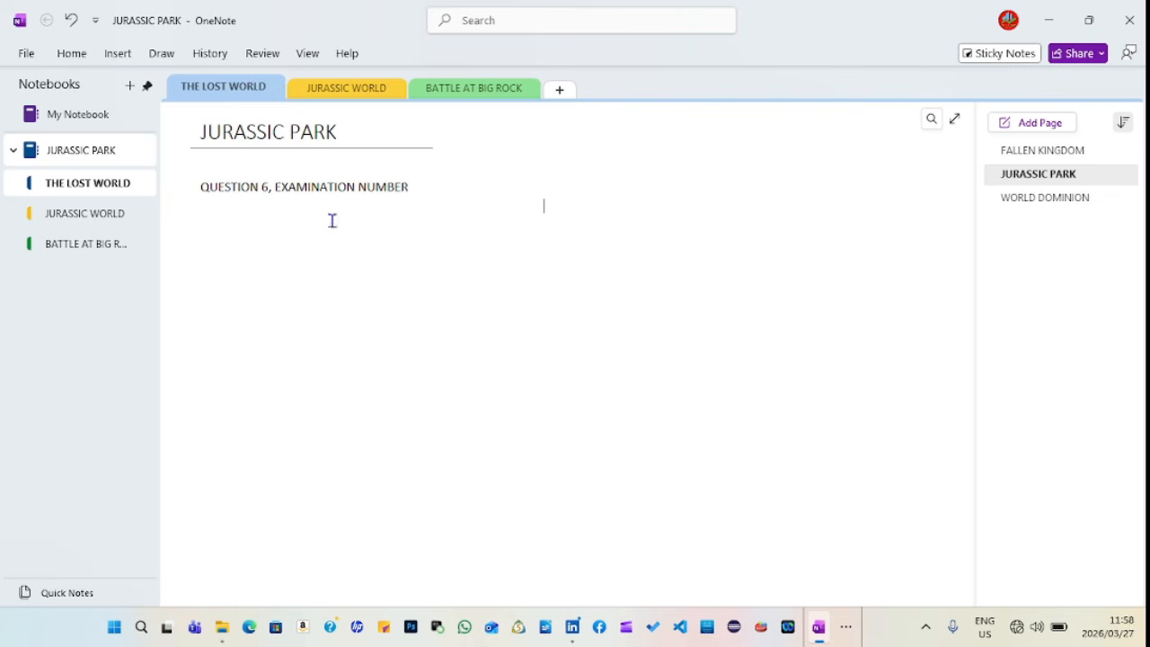
pyautogui.click(201, 170)
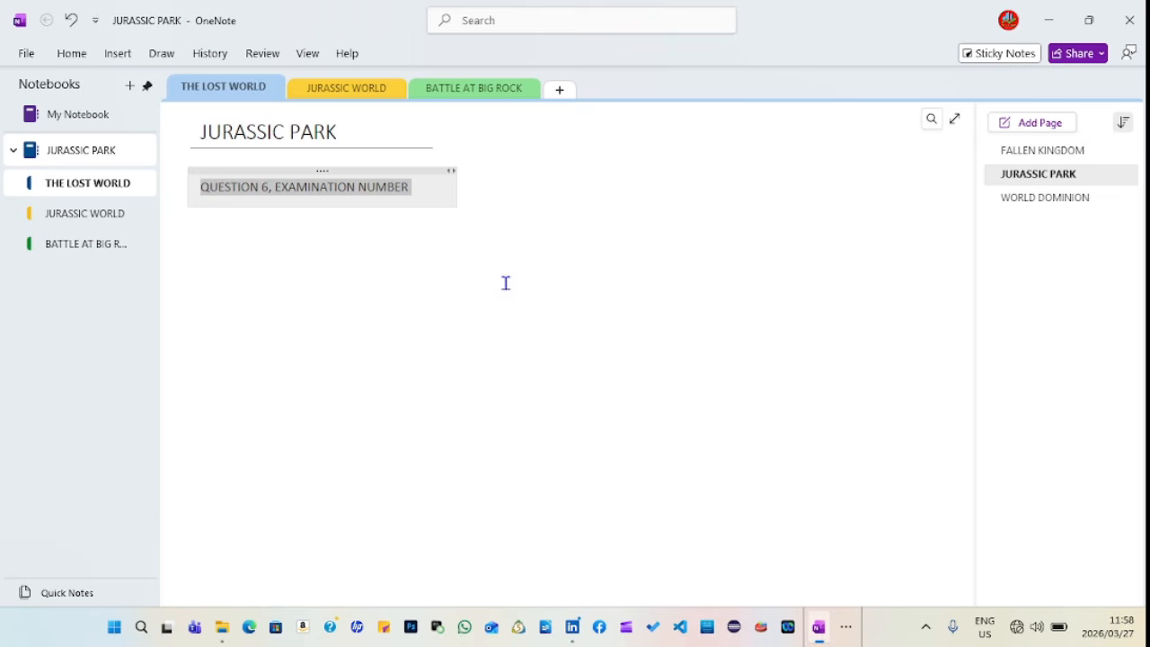
pyautogui.write('8')
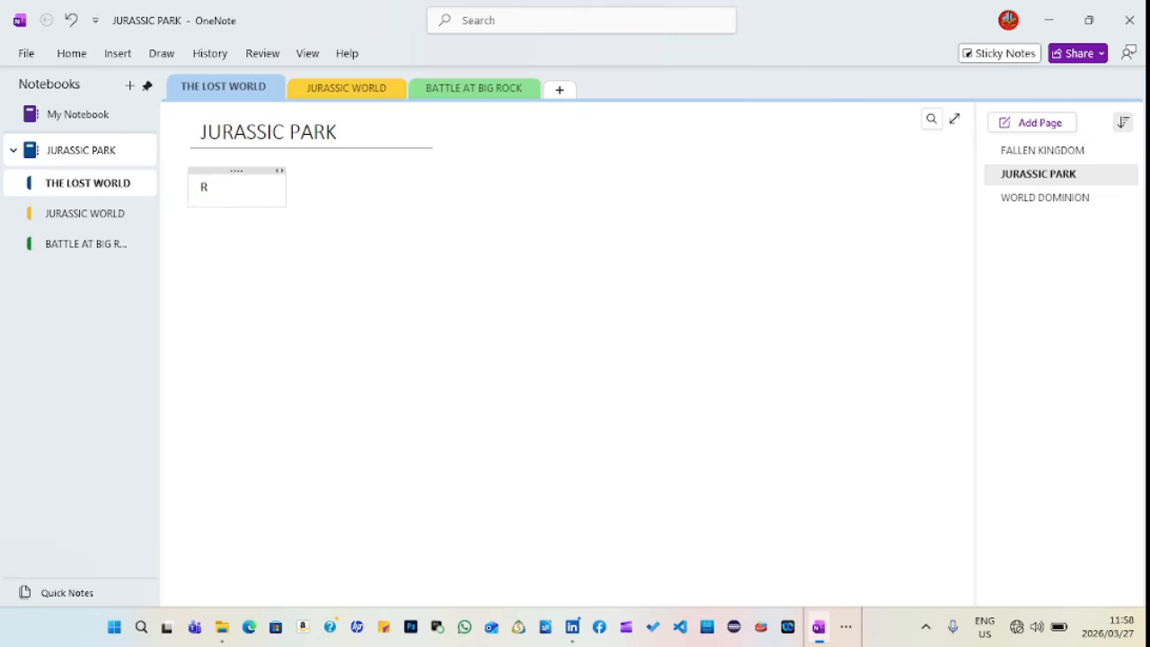
pyautogui.hotkey('ctrl', 'z')
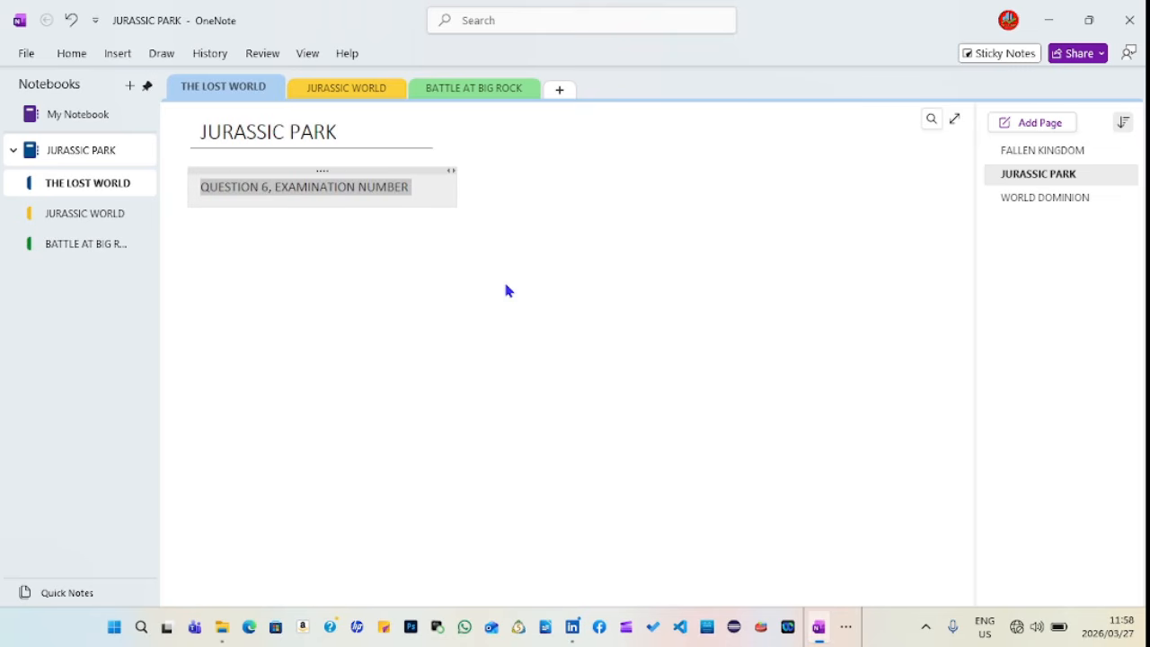
pyautogui.hotkey('ctrl', 'r')
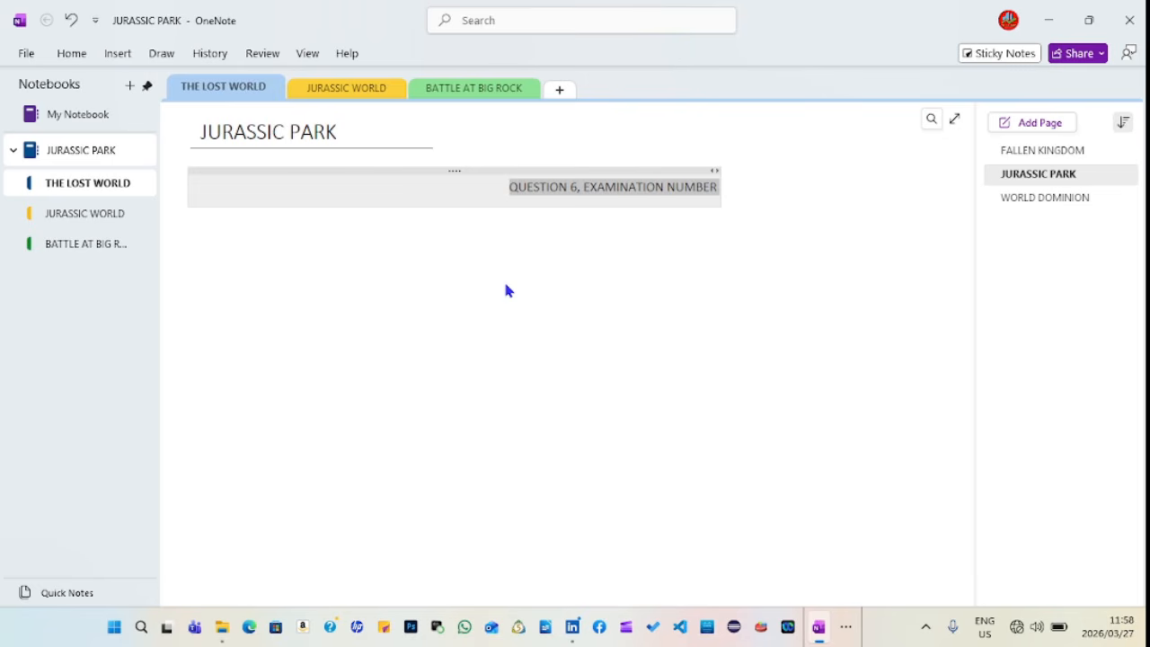
pyautogui.hotkey('ctrl', 'l')
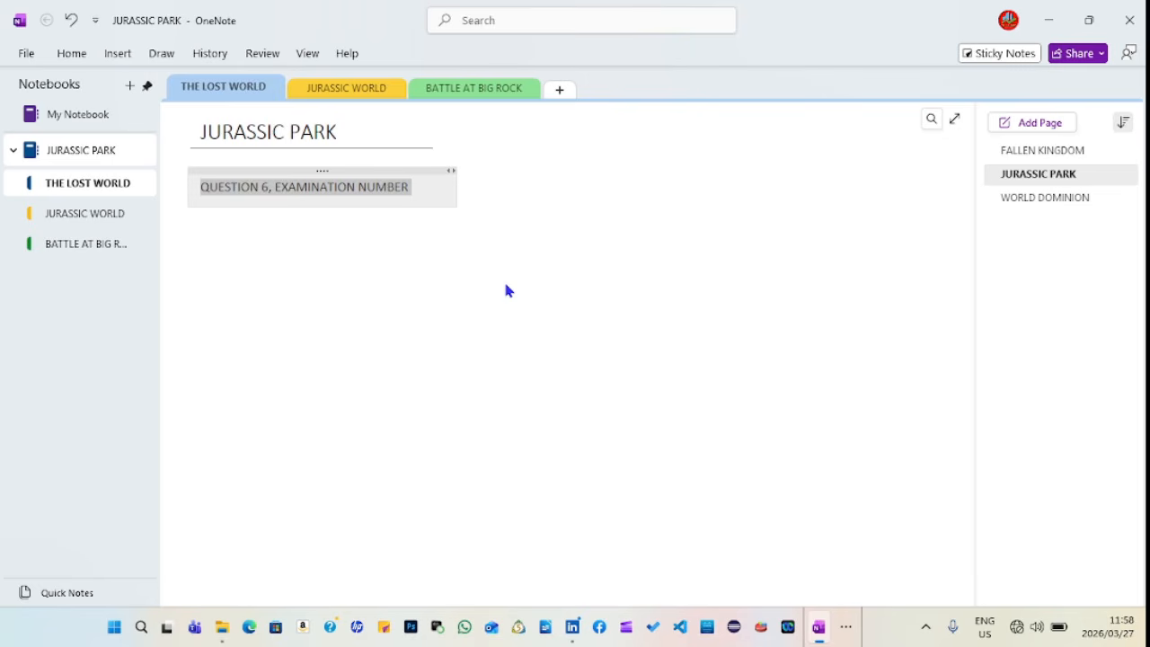
# - Find the centre alignment command with a search for "cent" and centre the selected note text in its container
pyautogui.click(494, 24)
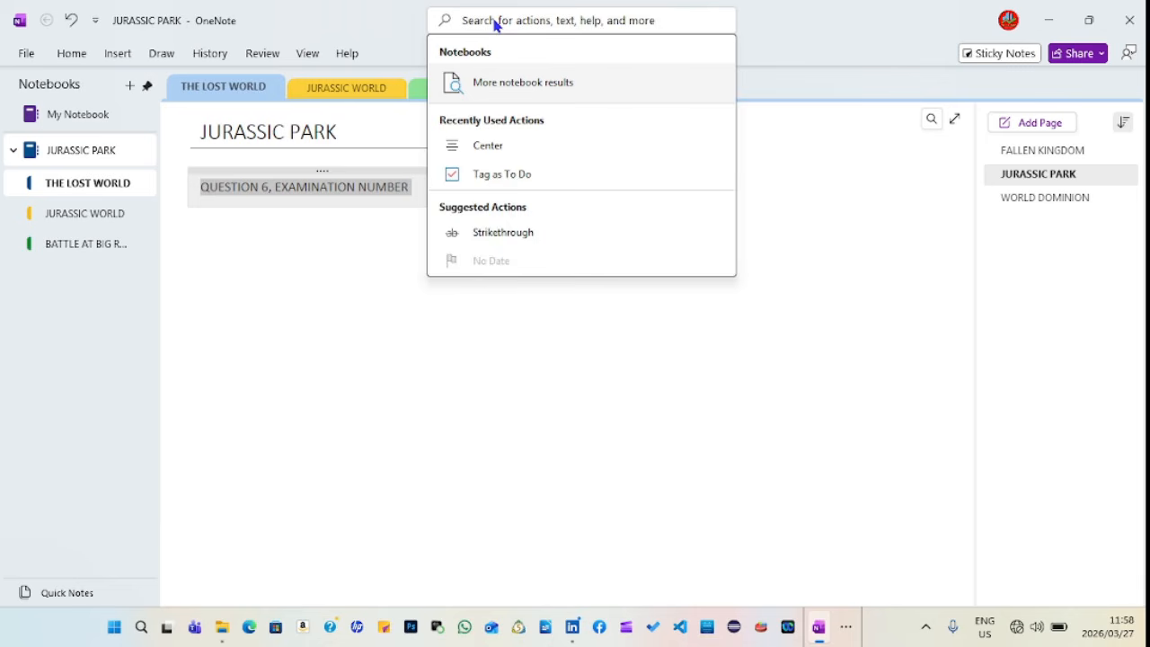
pyautogui.write('cent')
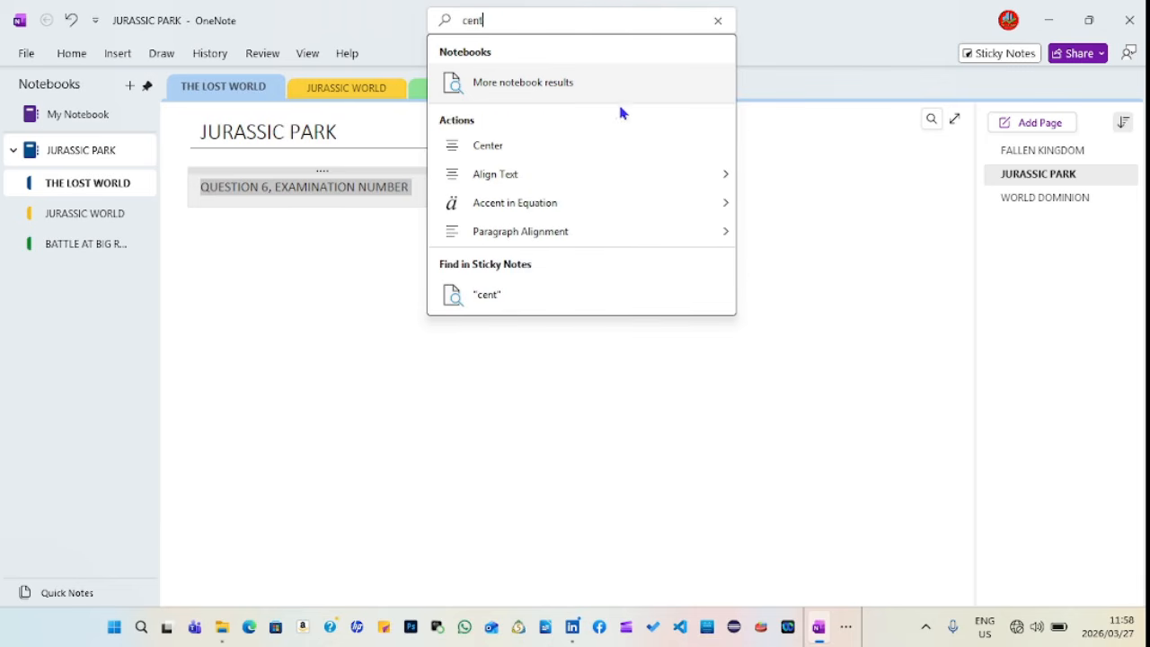
pyautogui.moveTo(725, 177)
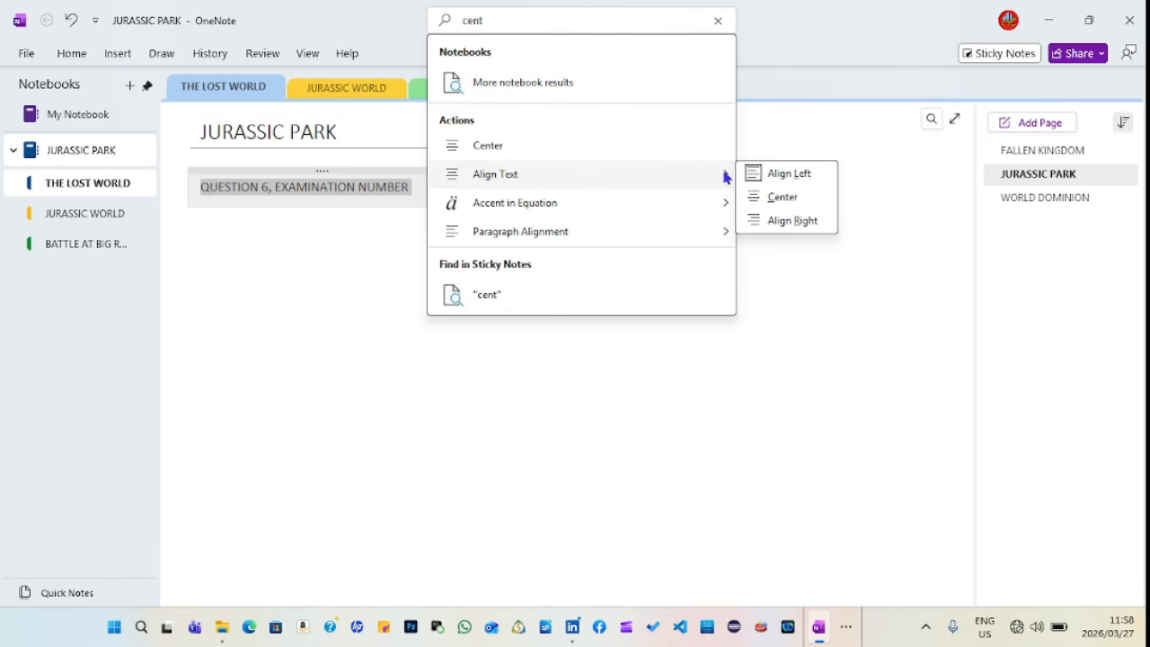
pyautogui.moveTo(551, 226)
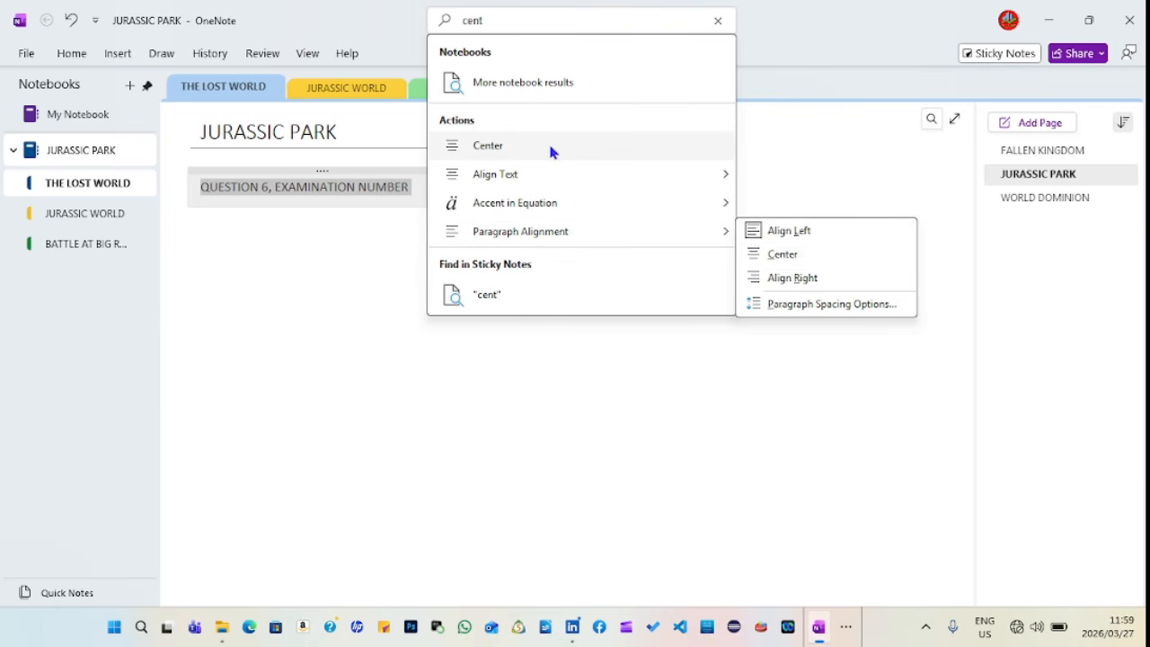
pyautogui.click(782, 255)
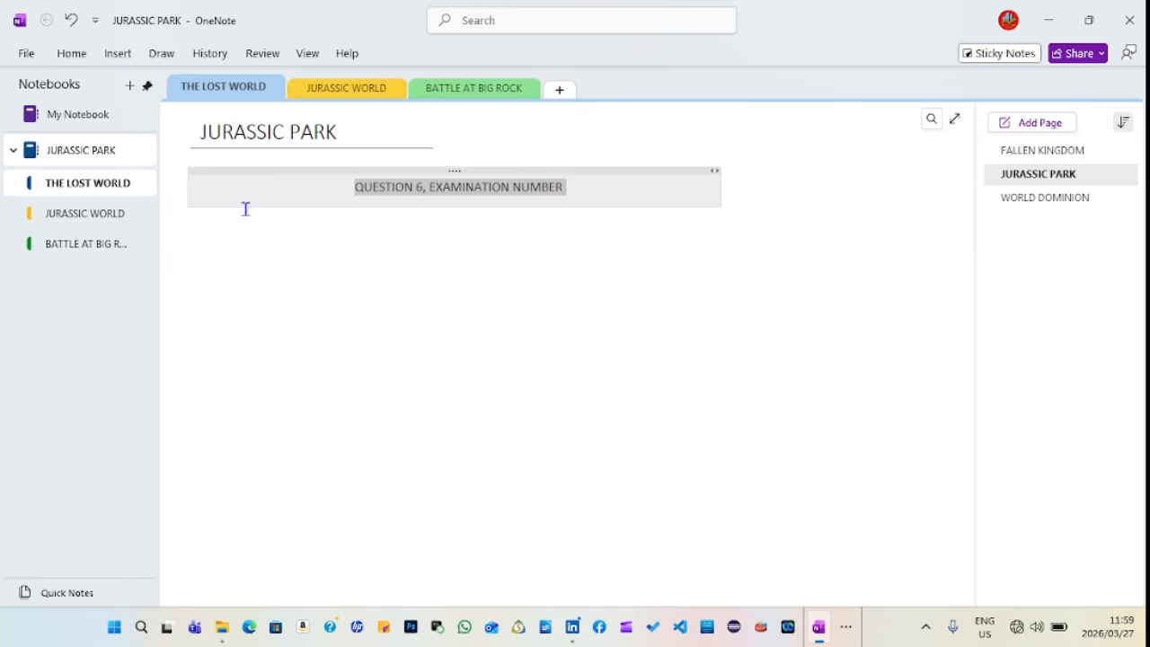
# - Tag the "QUESTION 6, EXAMINATION NUMBER" note as To Do
pyautogui.click(74, 57)
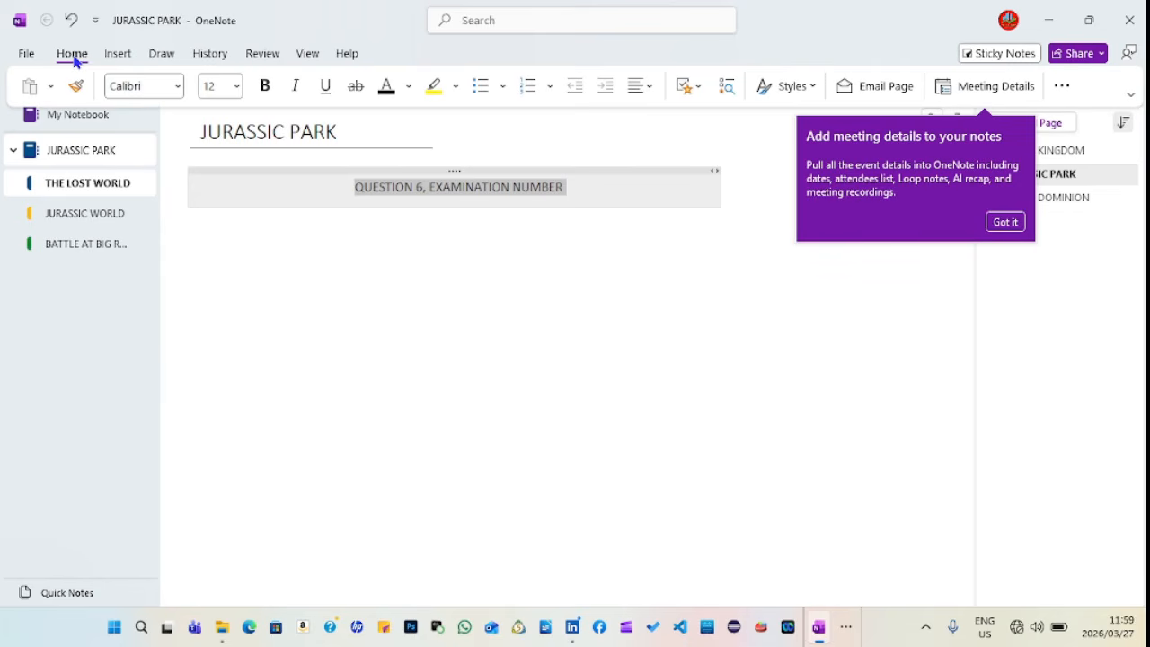
pyautogui.click(699, 86)
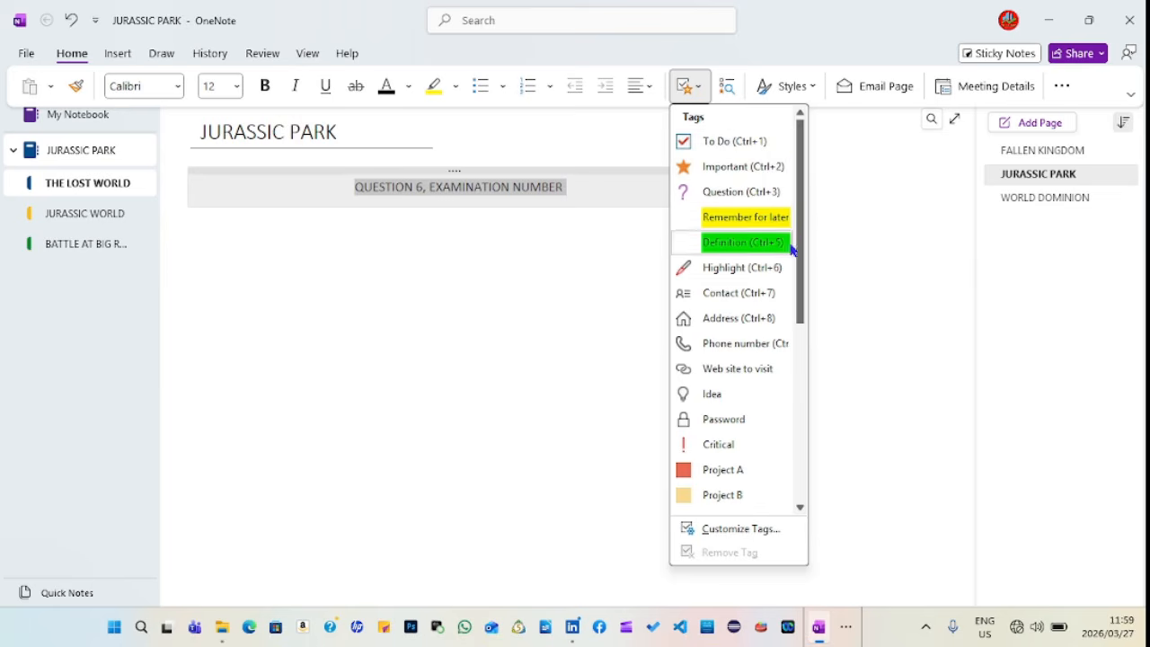
pyautogui.moveTo(803, 260); pyautogui.dragTo(793, 207)
pyautogui.click(711, 154)
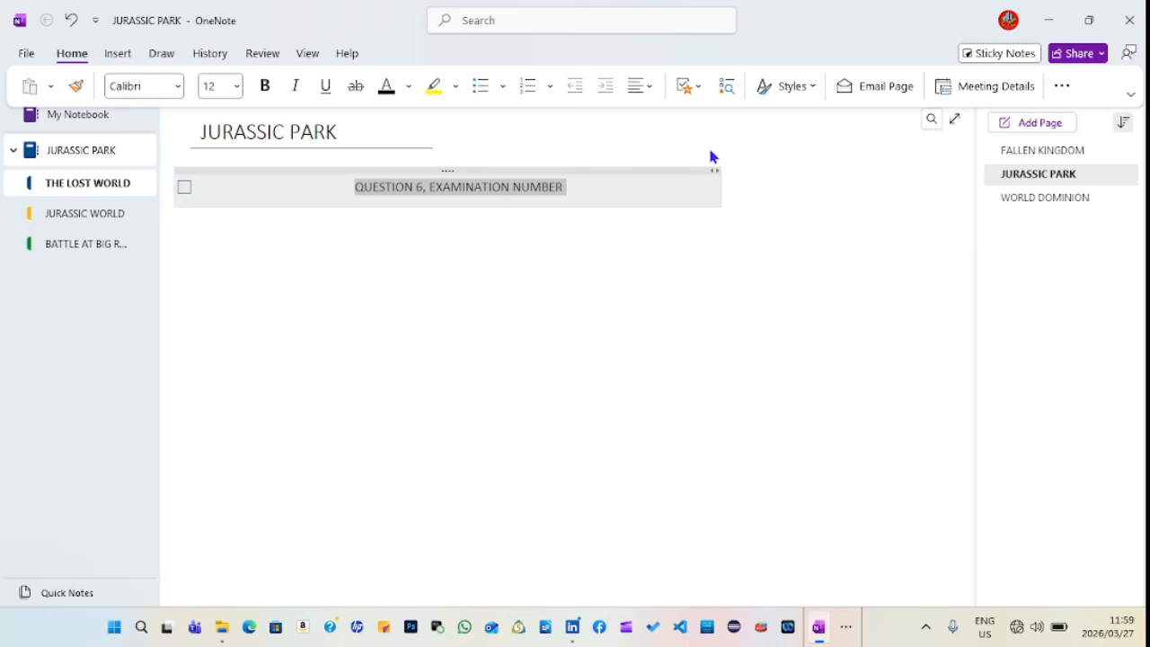
# - Tick the note's To Do check box as done and remove the empty line below the note text
pyautogui.click(184, 195)
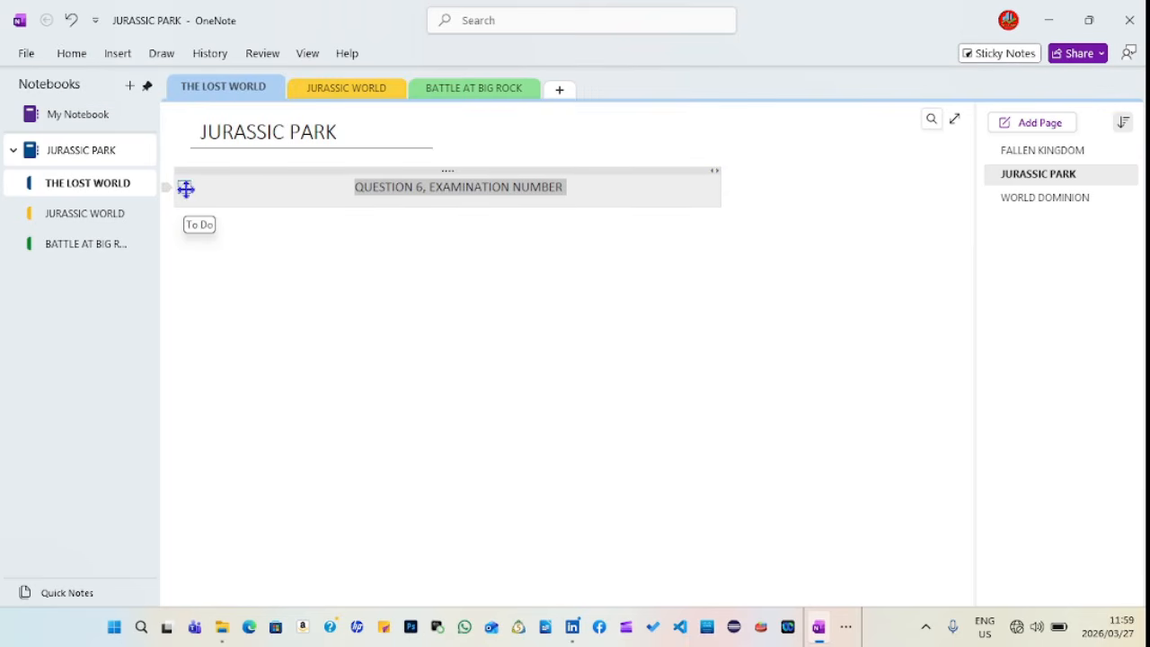
pyautogui.click(208, 213)
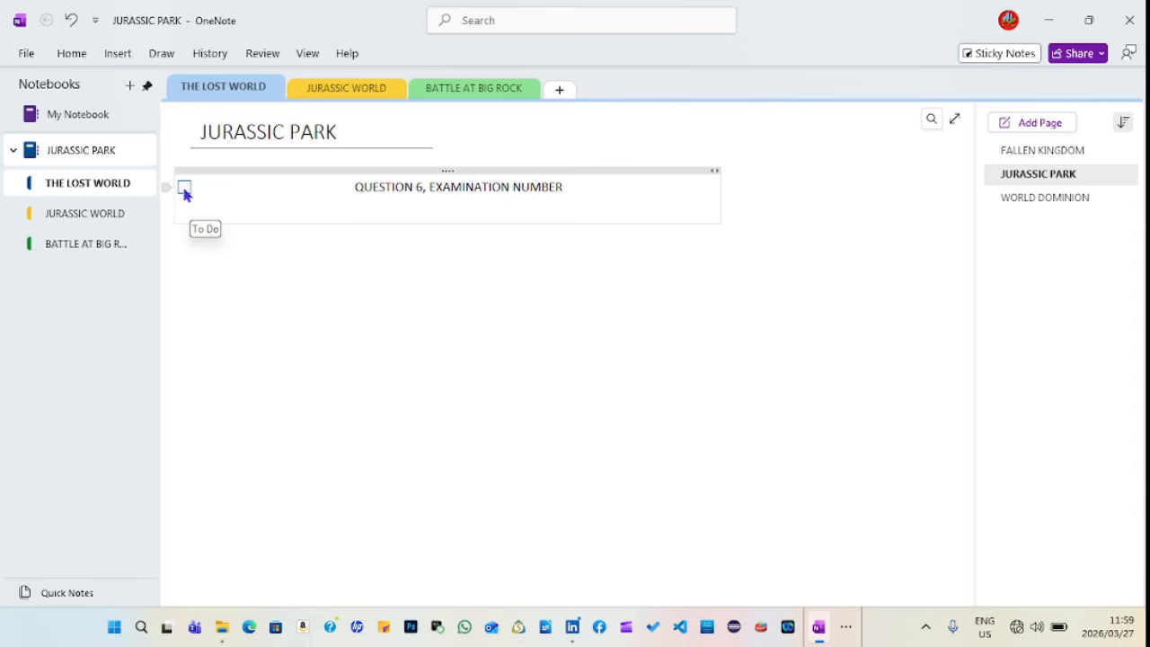
pyautogui.click(184, 195)
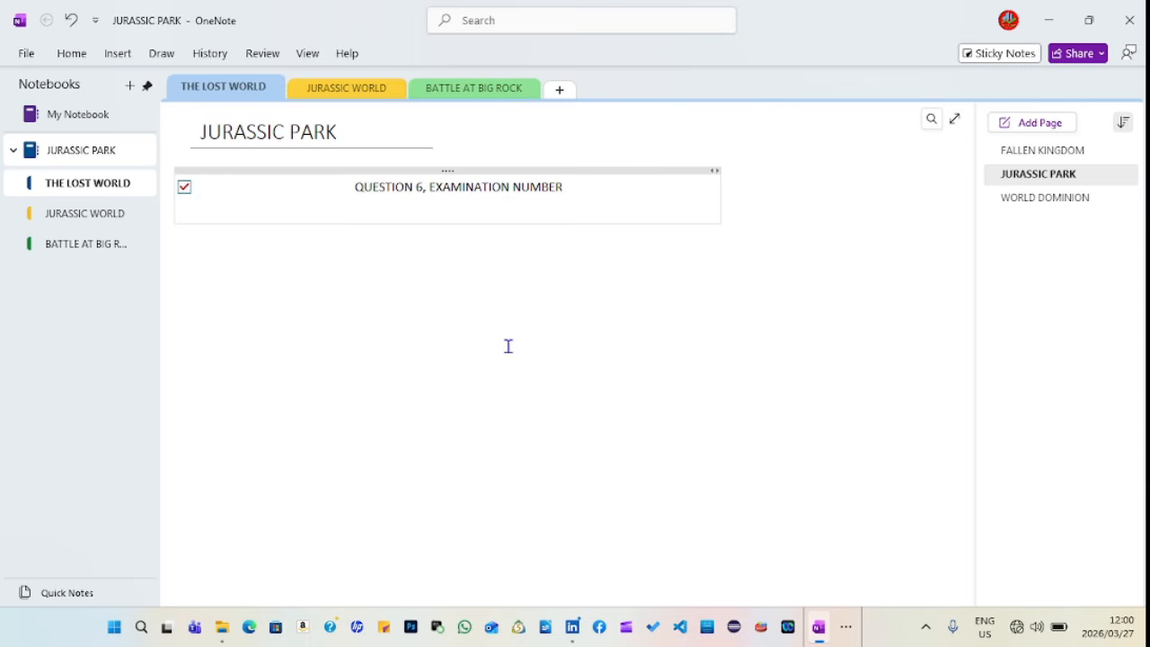
pyautogui.press('BackSpace')
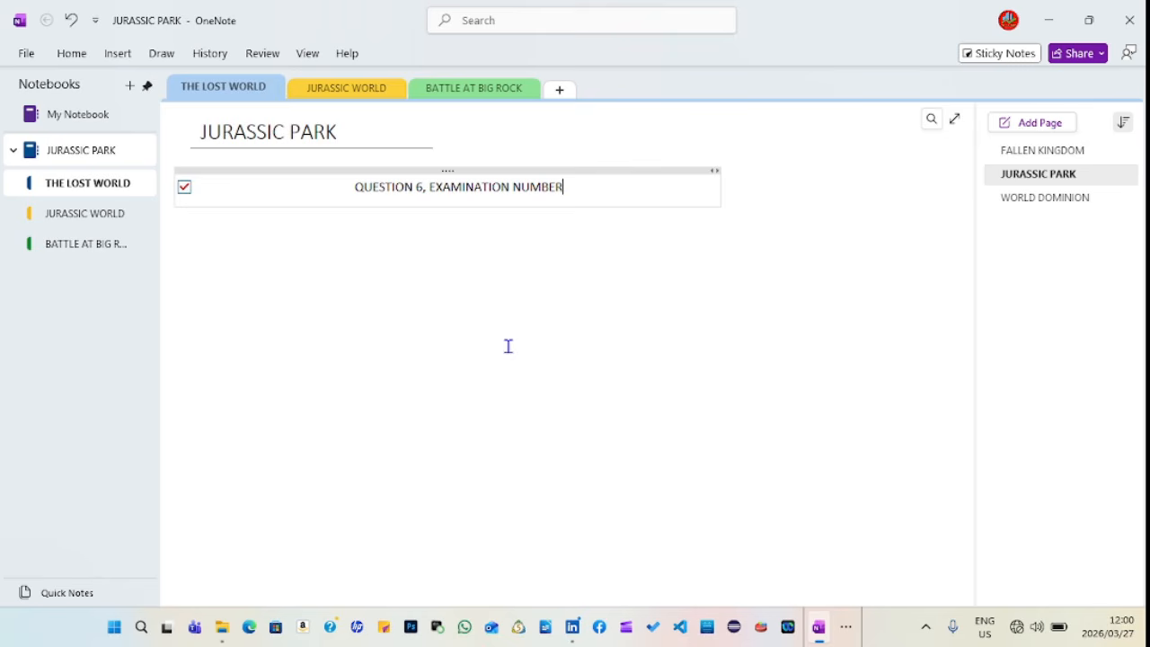
# - Check the exam paper PDF for the instruction about a square box around the container and return to OneNote
pyautogui.click(849, 636)
pyautogui.click(848, 578)
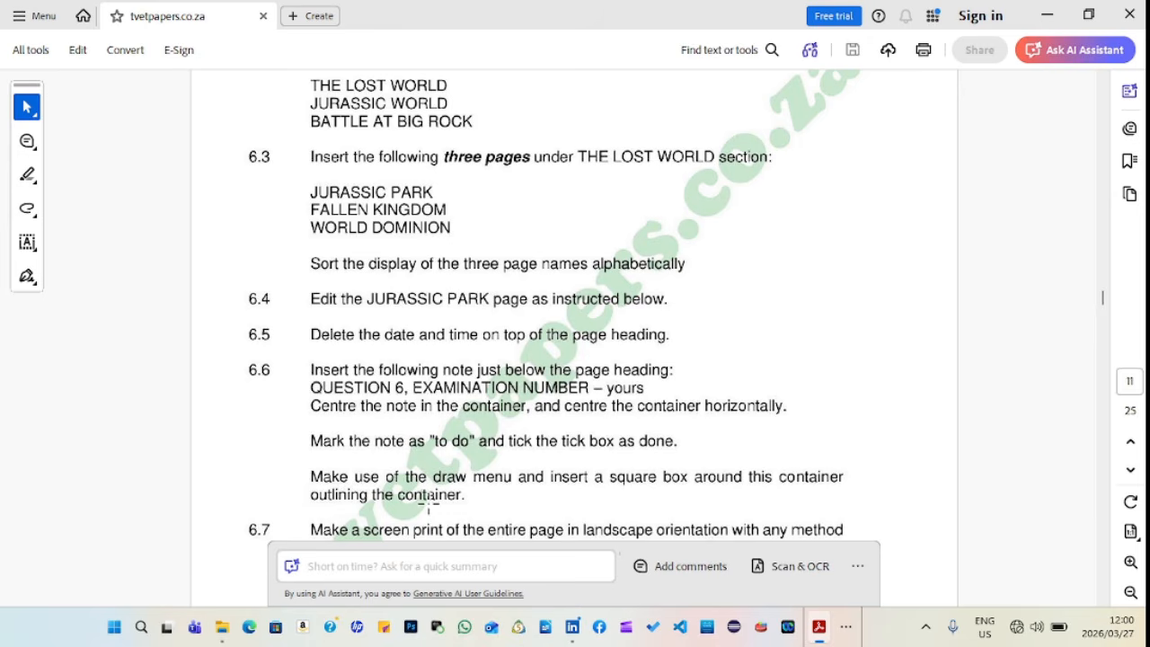
pyautogui.click(1055, 13)
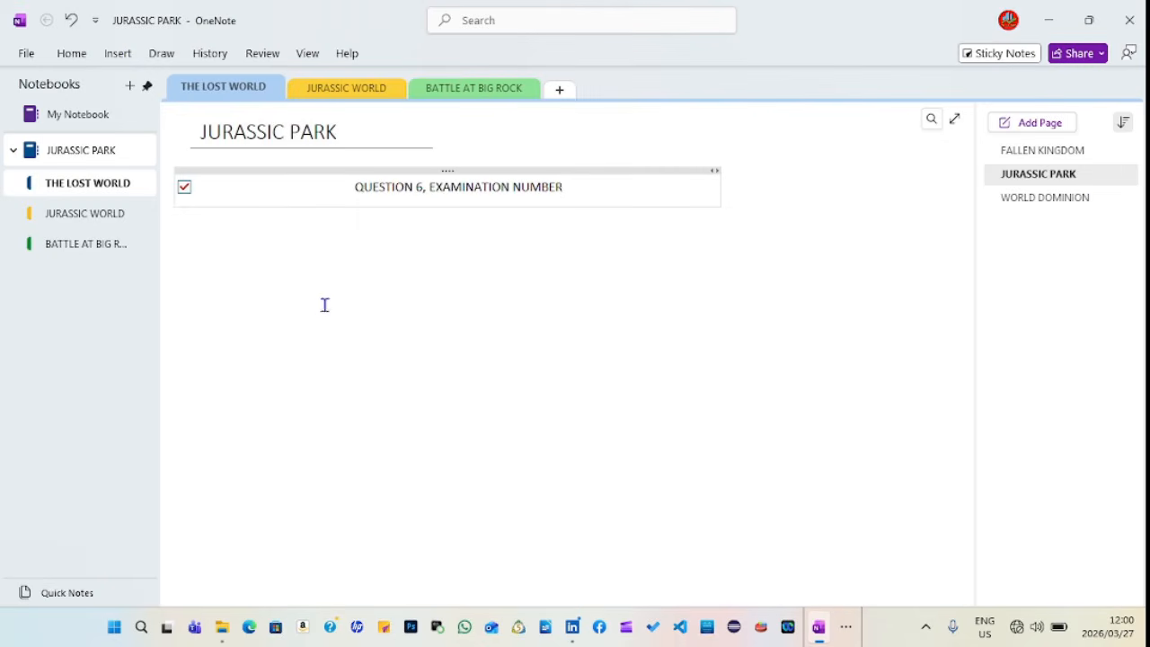
# - Draw a rectangle shape around the "QUESTION 6, EXAMINATION NUMBER" note below the page heading
pyautogui.click(164, 55)
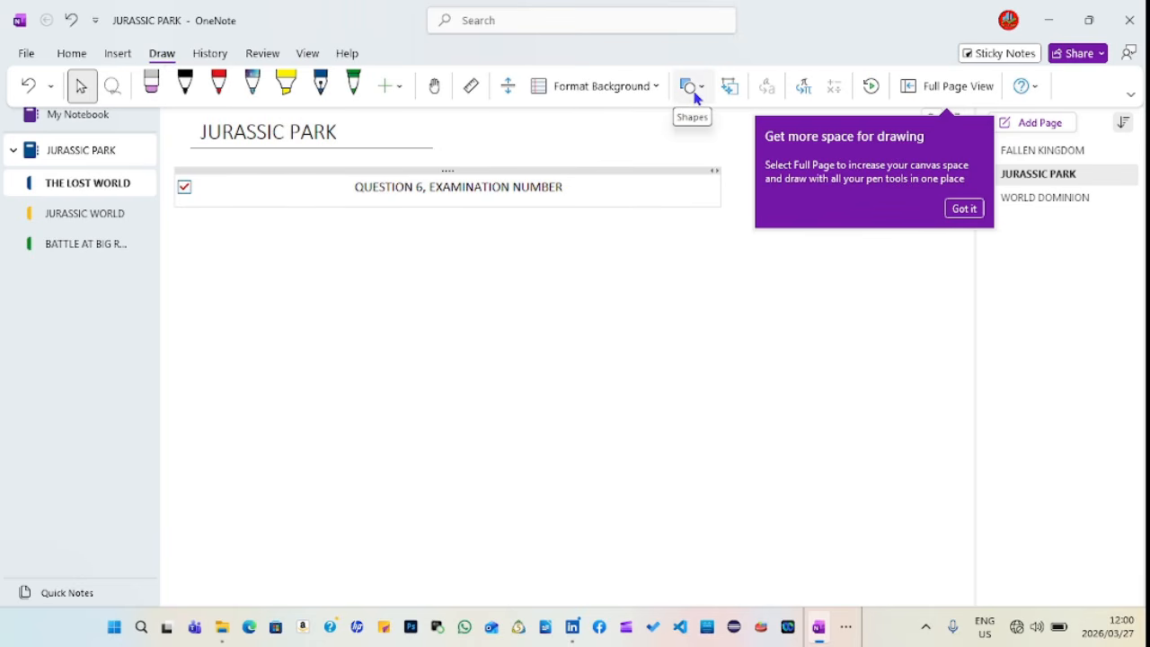
pyautogui.click(963, 209)
pyautogui.click(692, 87)
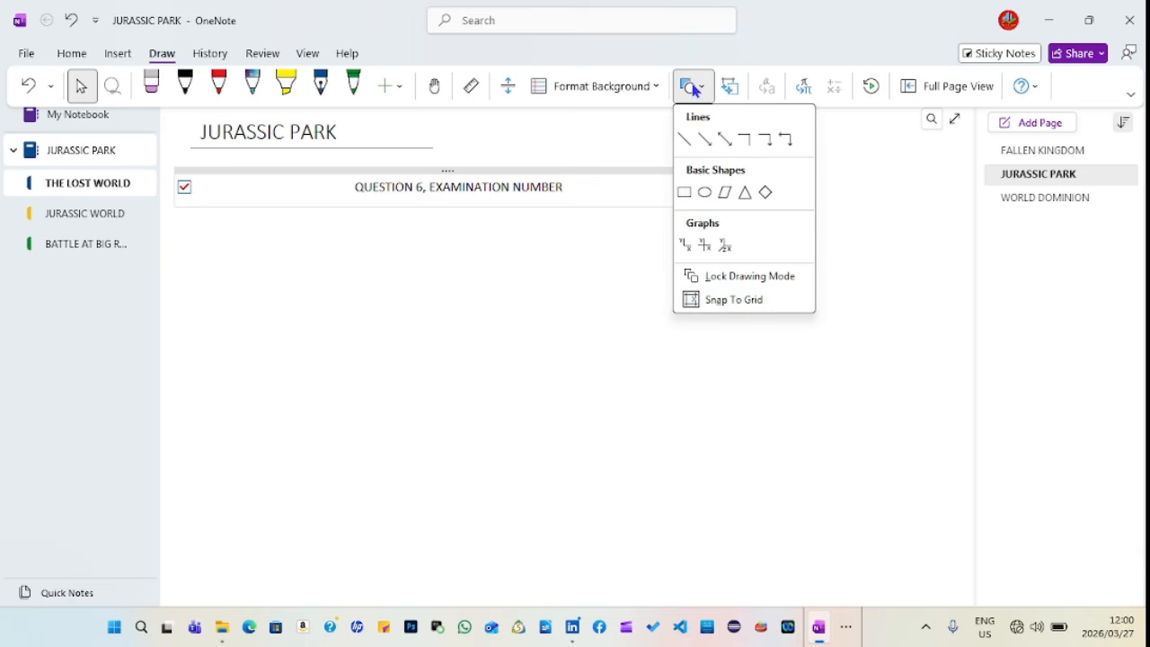
pyautogui.click(685, 192)
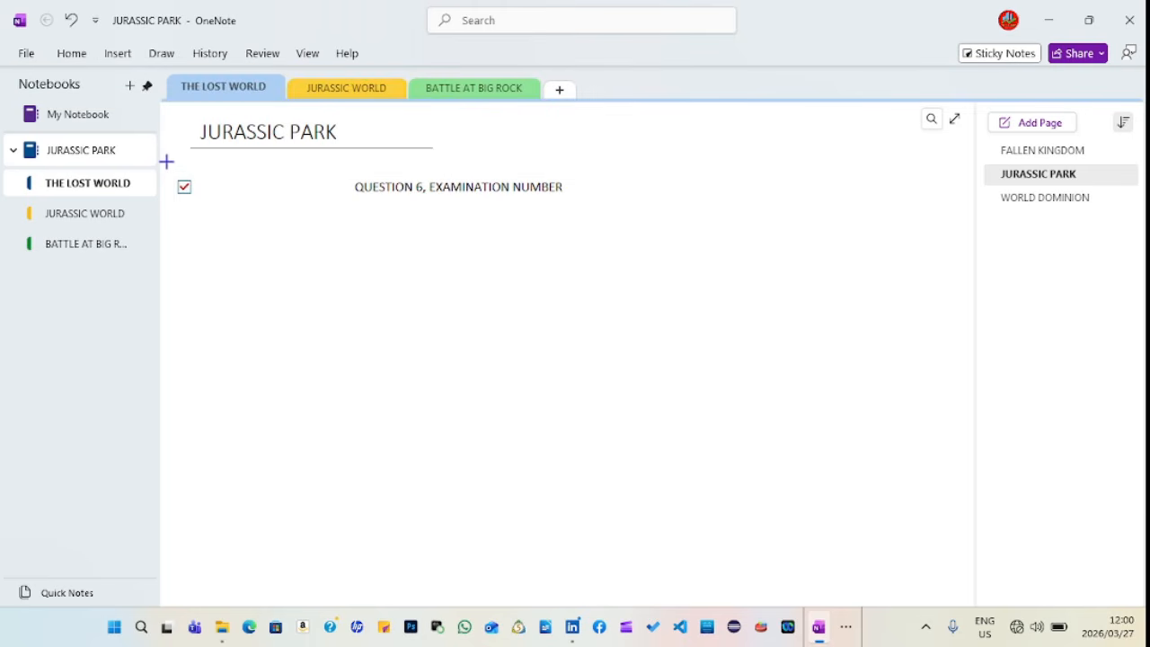
pyautogui.moveTo(200, 158)
pyautogui.mouseDown()
pyautogui.moveTo(374, 218)
pyautogui.moveTo(830, 227)
pyautogui.mouseUp()
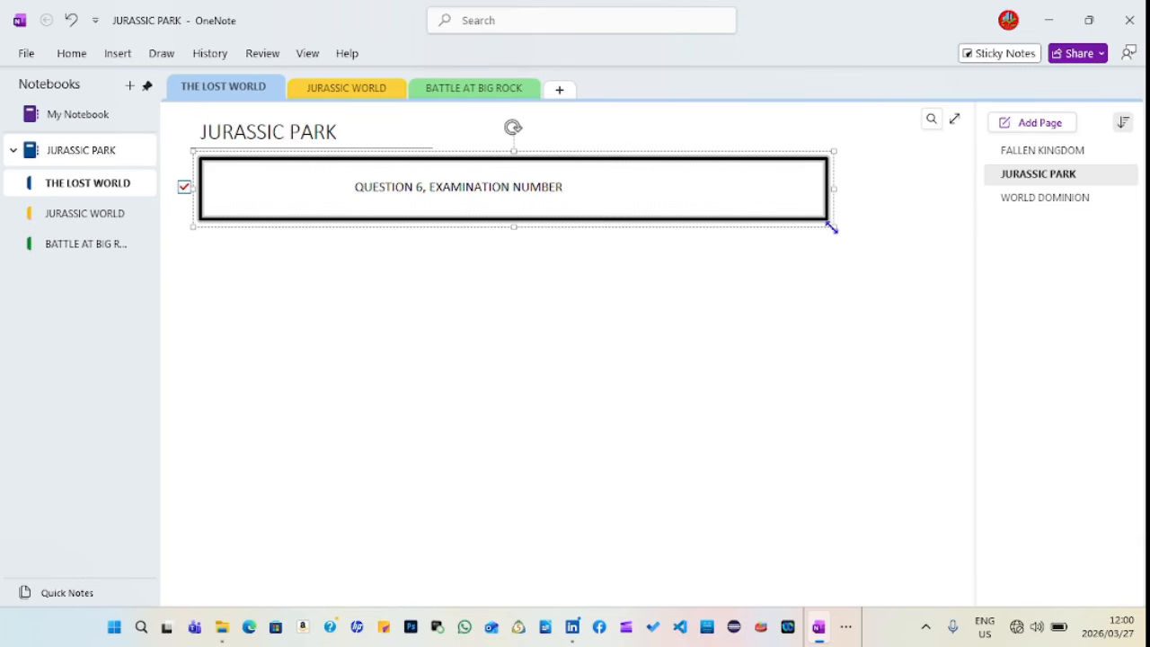
# - Move and resize the rectangle so it encloses the To Do check box and closely outlines the whole note container
pyautogui.click(561, 224)
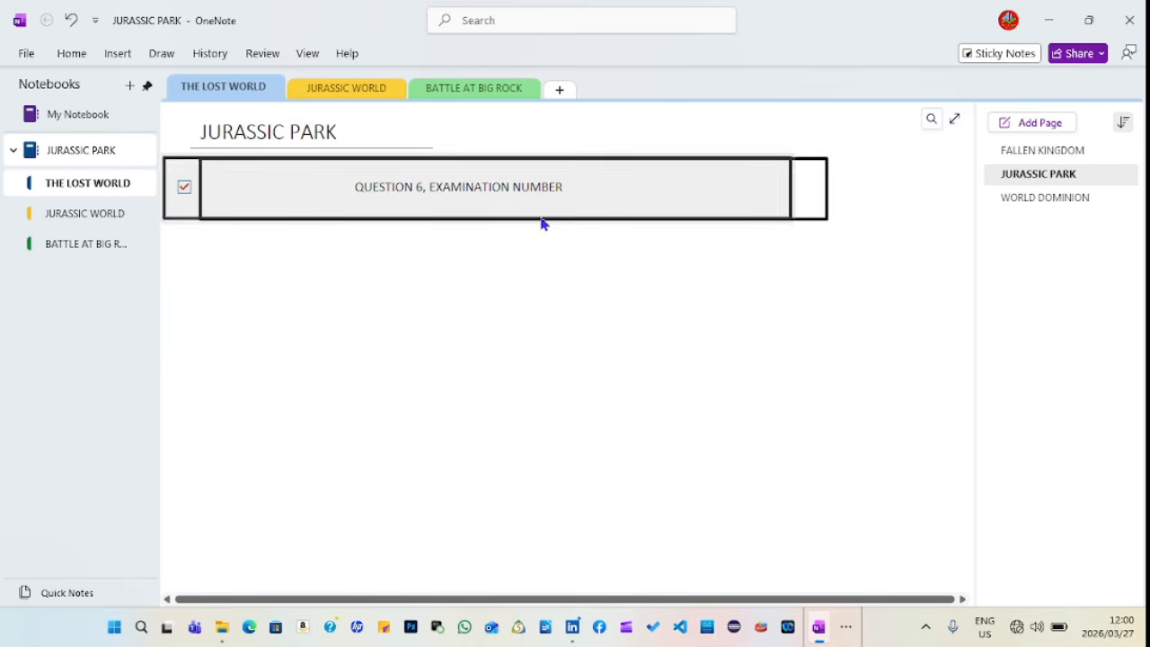
pyautogui.click(543, 223)
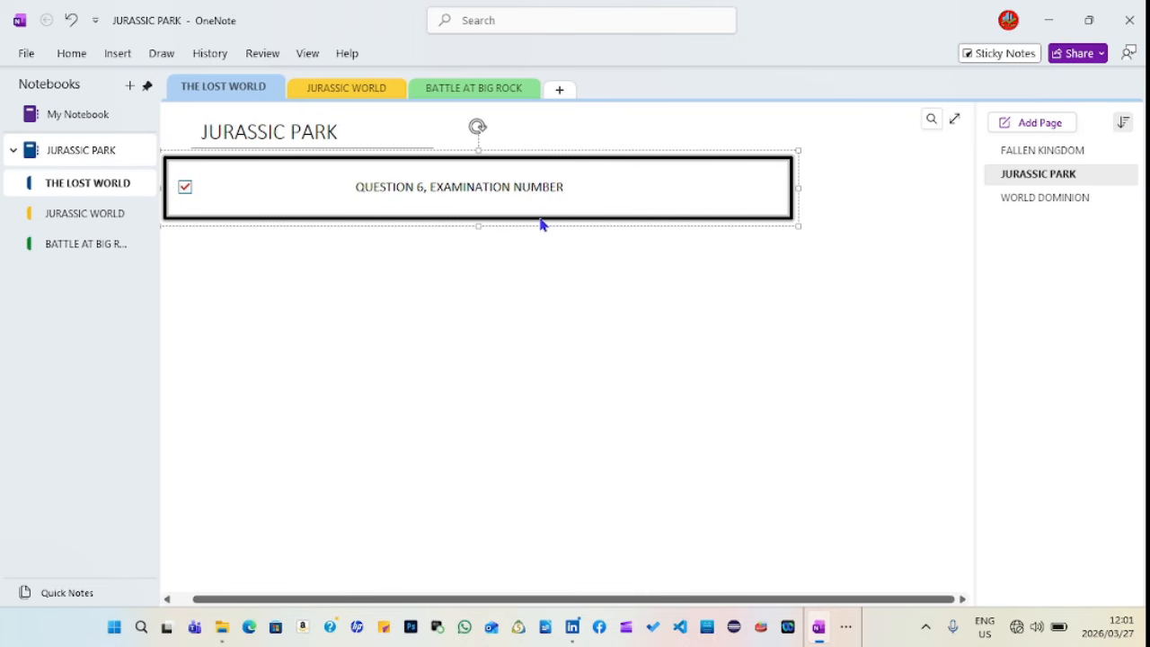
pyautogui.moveTo(540, 219); pyautogui.dragTo(540, 215)
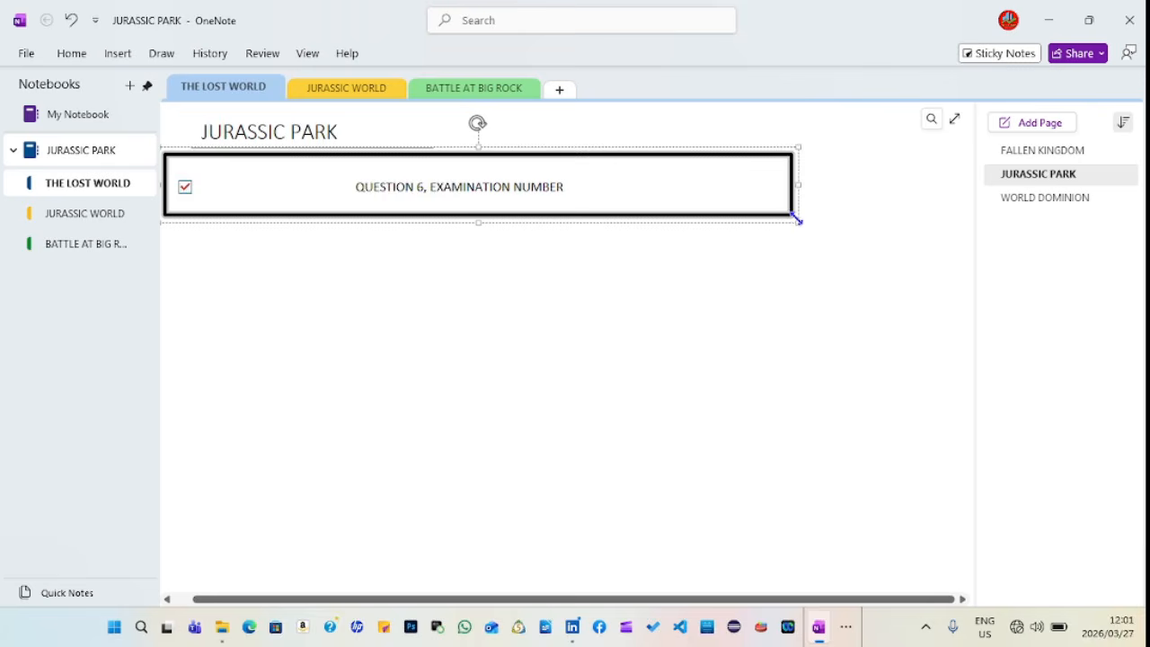
pyautogui.moveTo(798, 218); pyautogui.dragTo(753, 218)
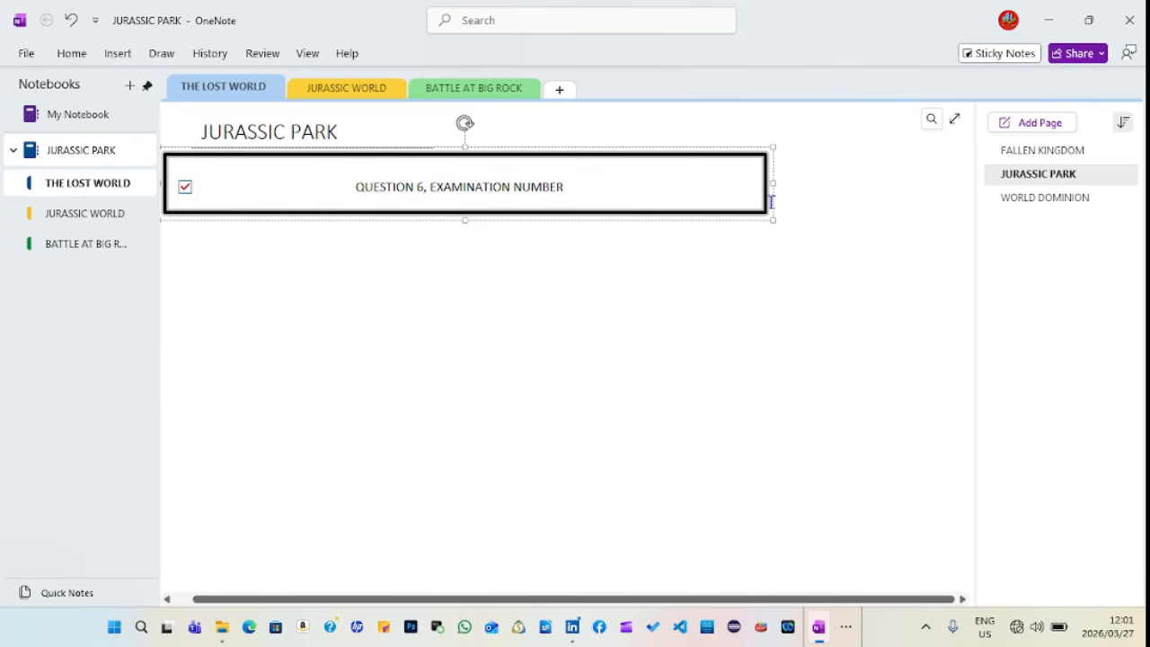
pyautogui.moveTo(775, 219); pyautogui.dragTo(748, 216)
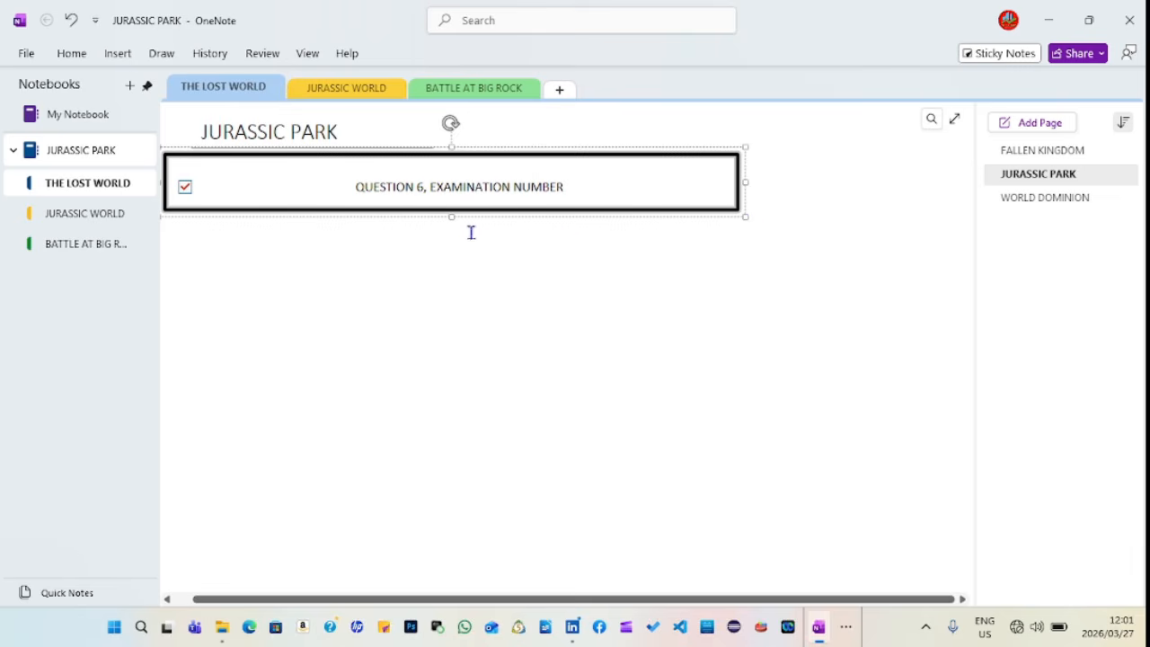
pyautogui.moveTo(449, 221); pyautogui.dragTo(449, 226)
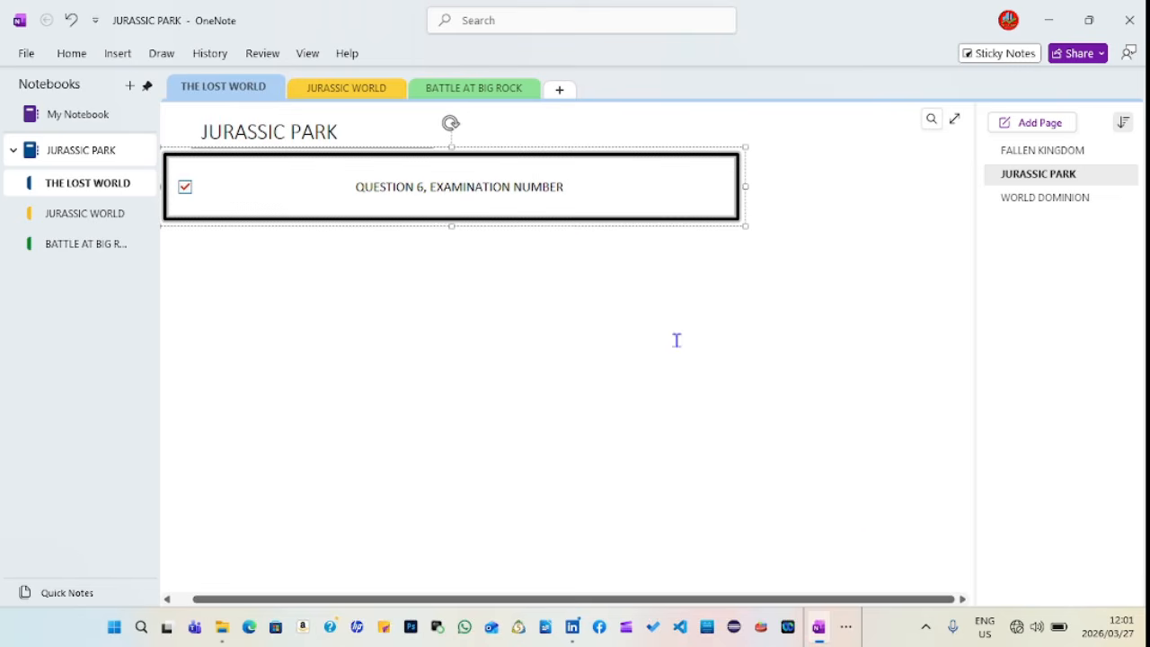
# - Read instruction 6.7 about the landscape screen print in the exam paper PDF and return to OneNote
pyautogui.click(842, 634)
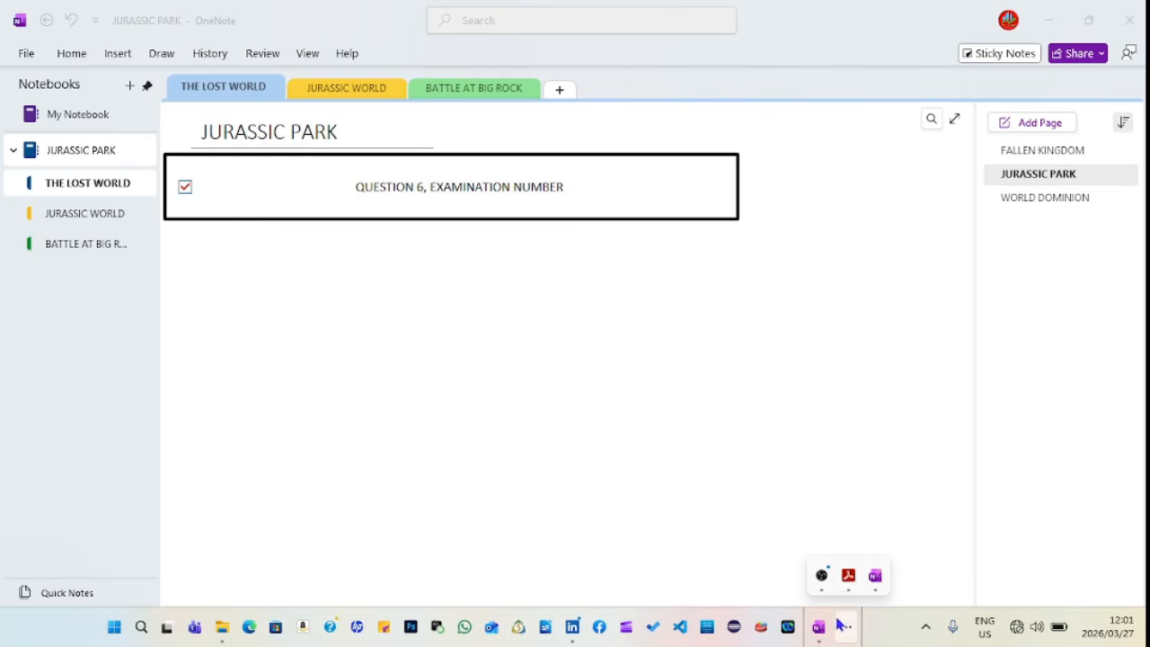
pyautogui.click(850, 577)
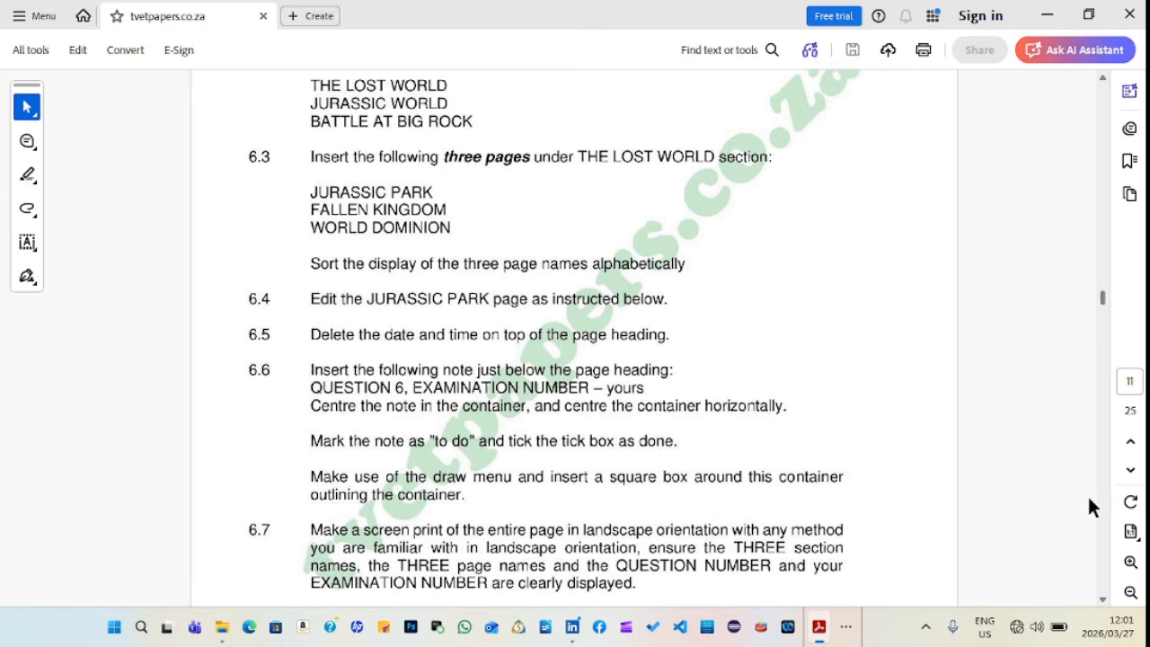
pyautogui.moveTo(1103, 600); pyautogui.dragTo(1104, 601)
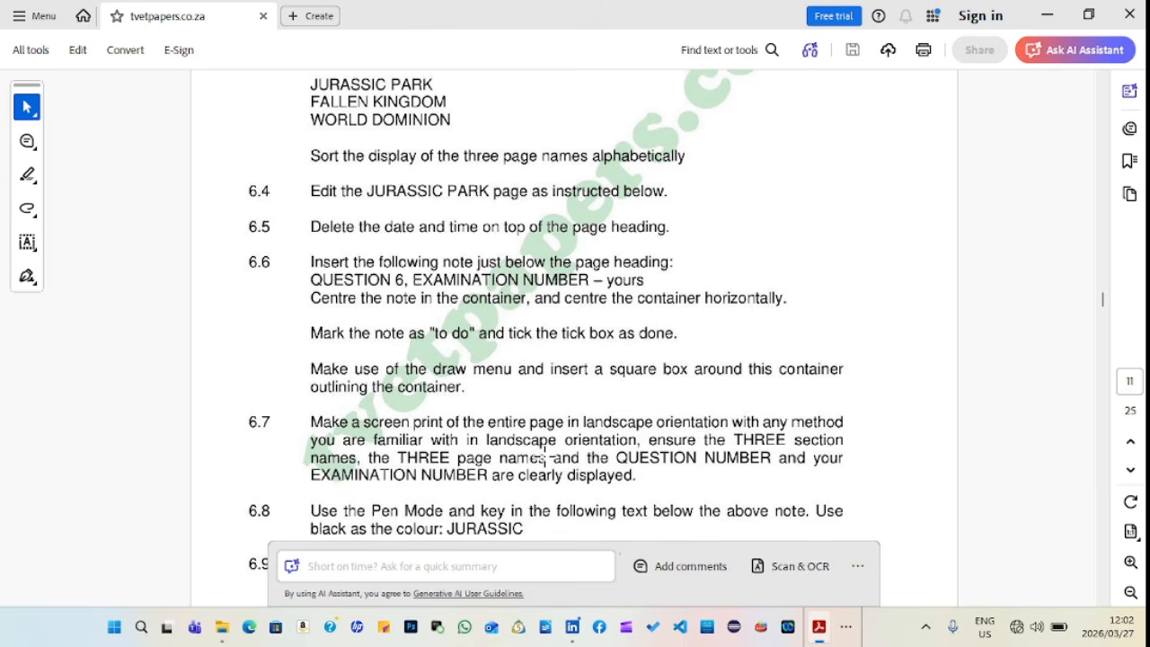
pyautogui.click(847, 633)
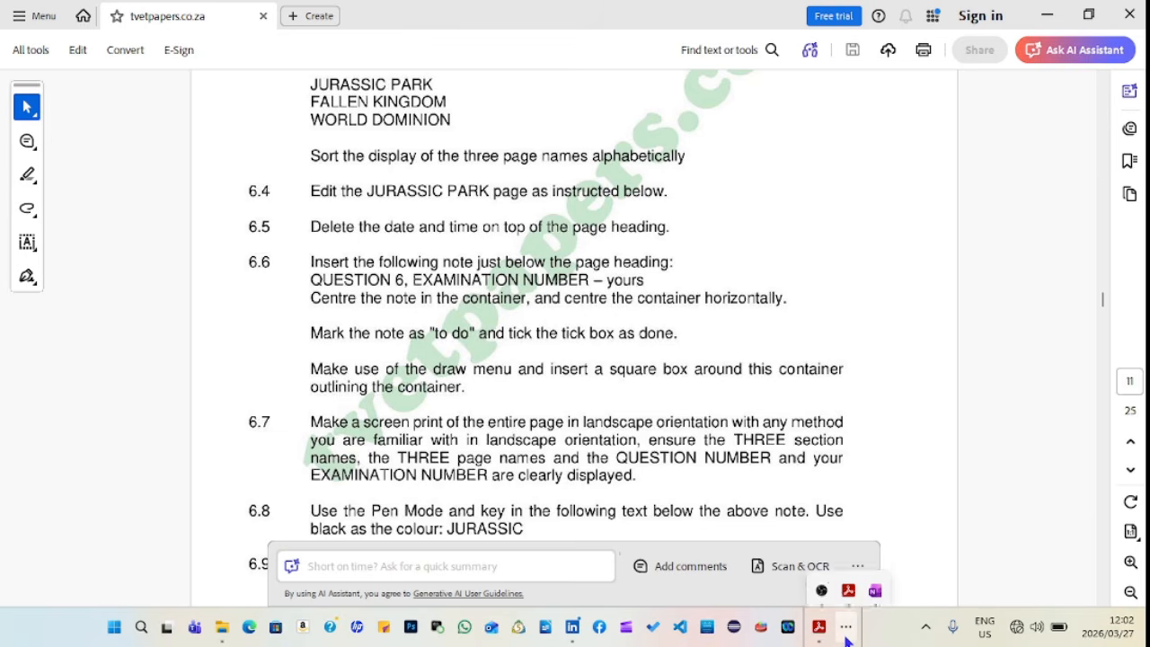
pyautogui.click(875, 580)
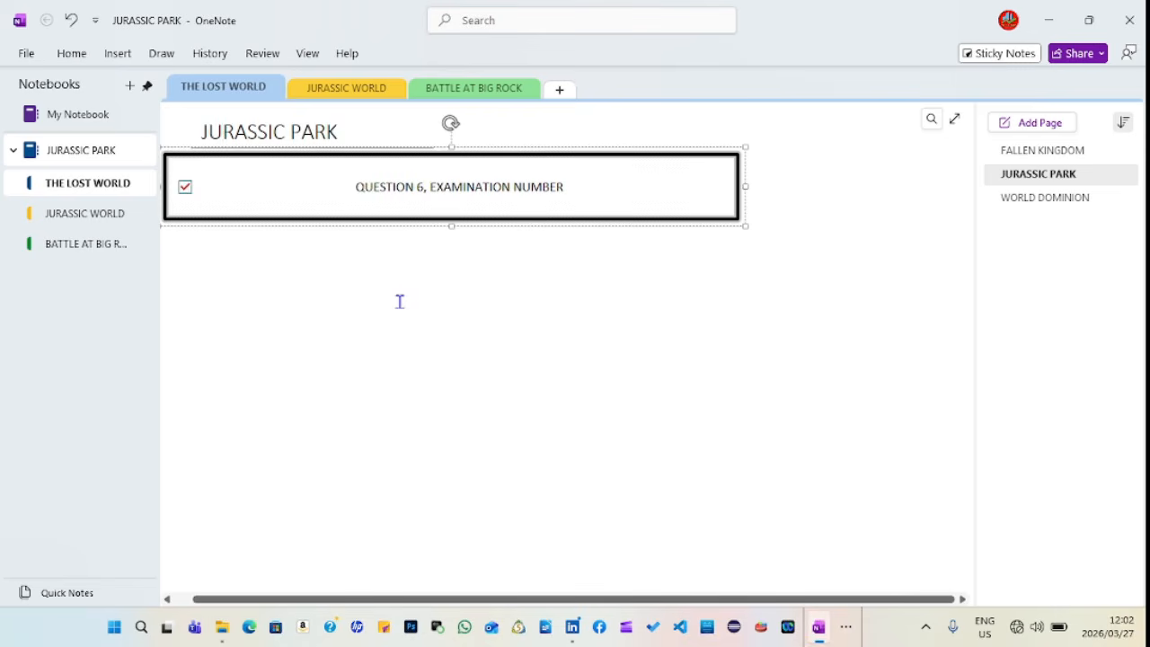
# - Find and open the Snipping Tool, moving its window clear of the note on the JURASSIC PARK page
pyautogui.click(115, 629)
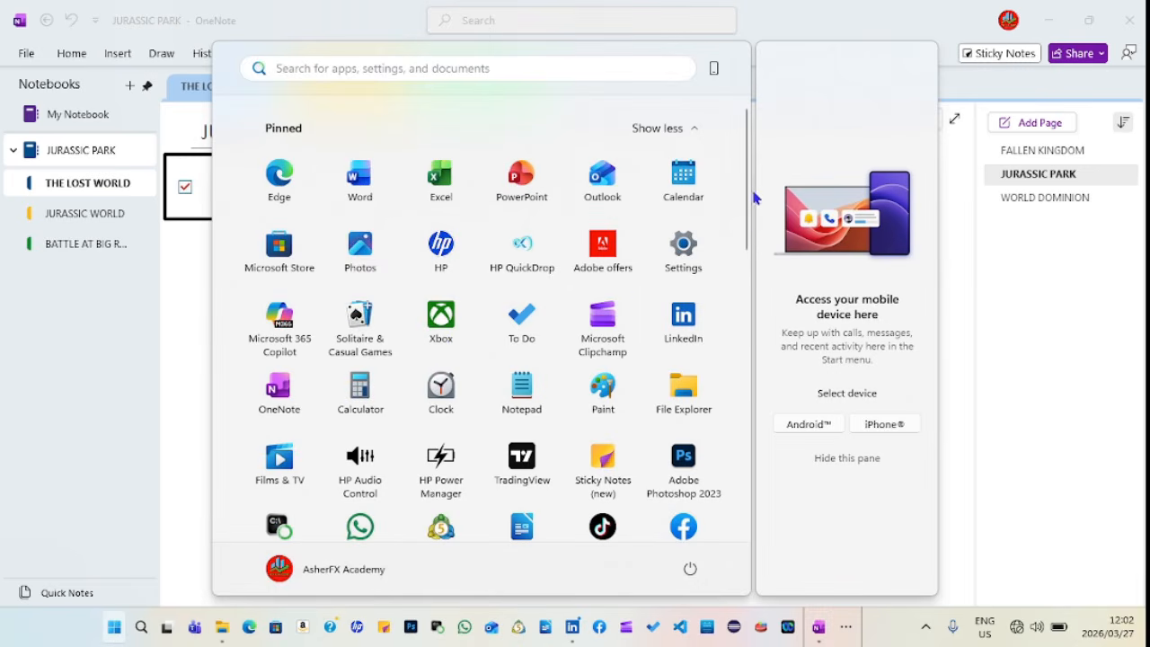
pyautogui.moveTo(744, 219); pyautogui.dragTo(752, 90)
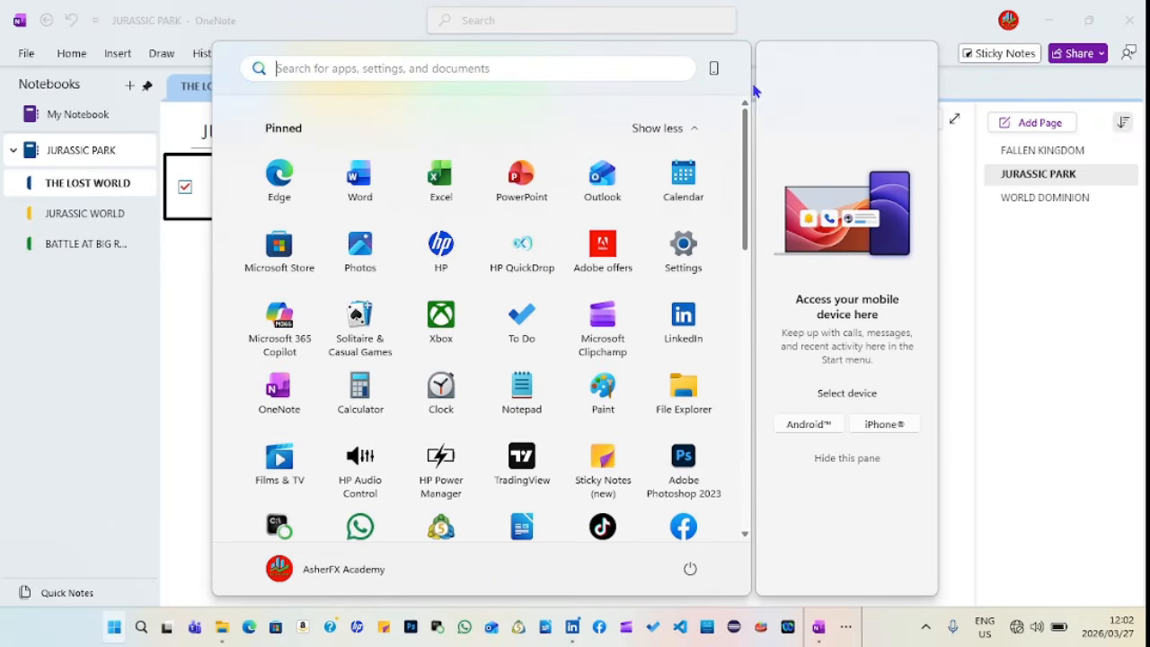
pyautogui.click(451, 68)
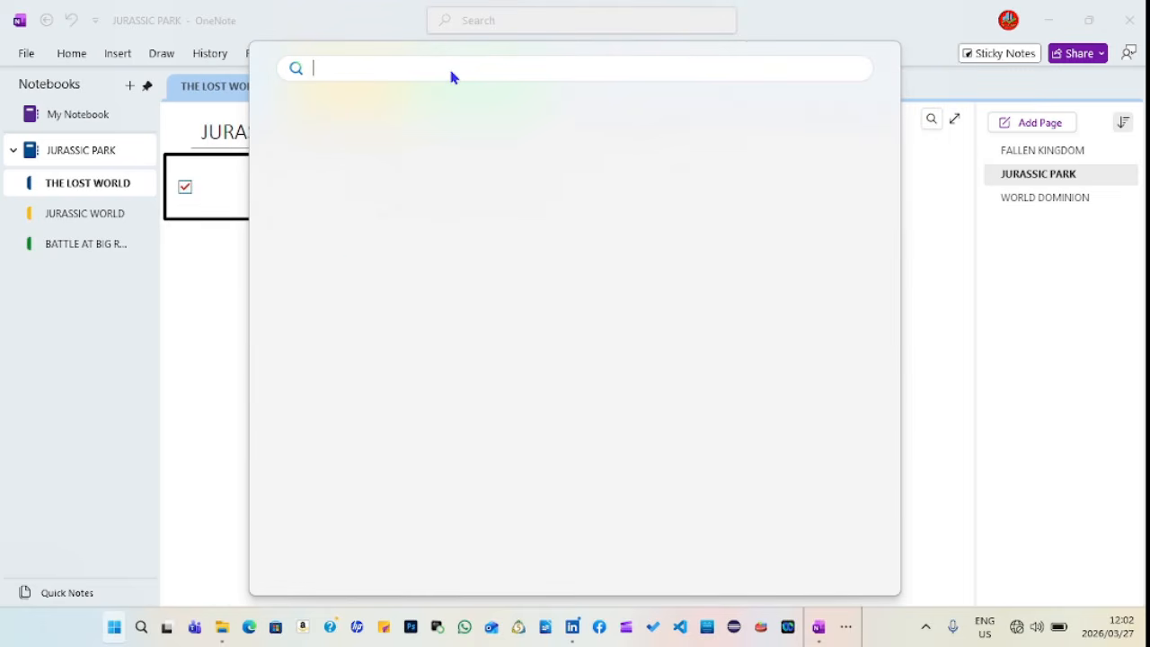
pyautogui.write('snipp')
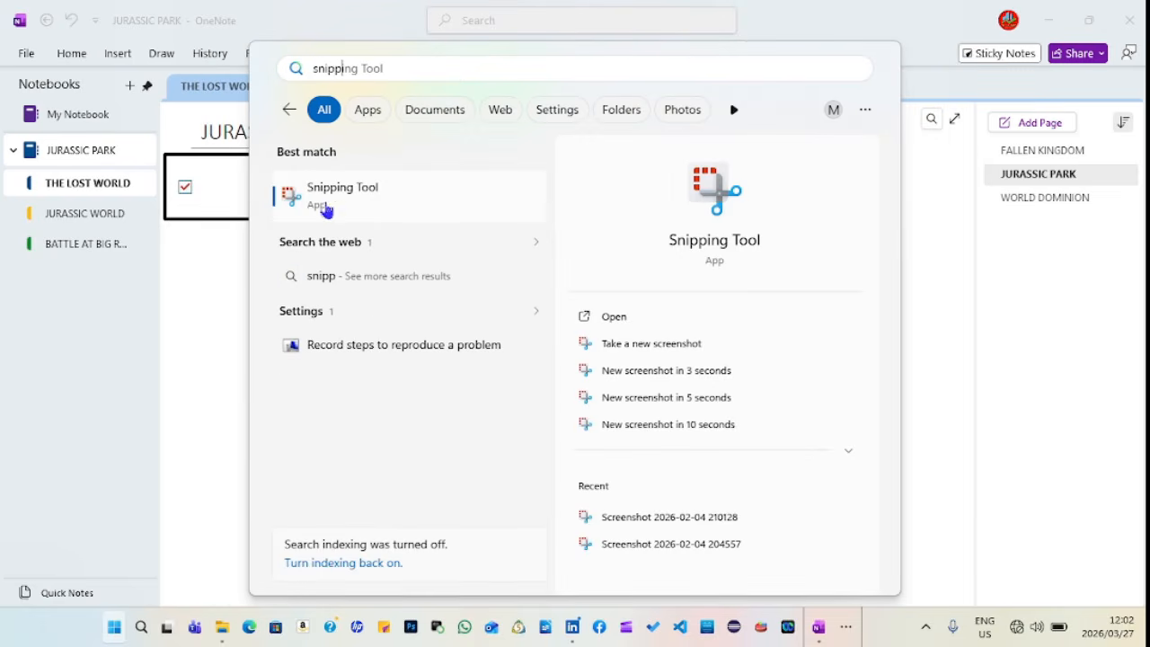
pyautogui.click(655, 323)
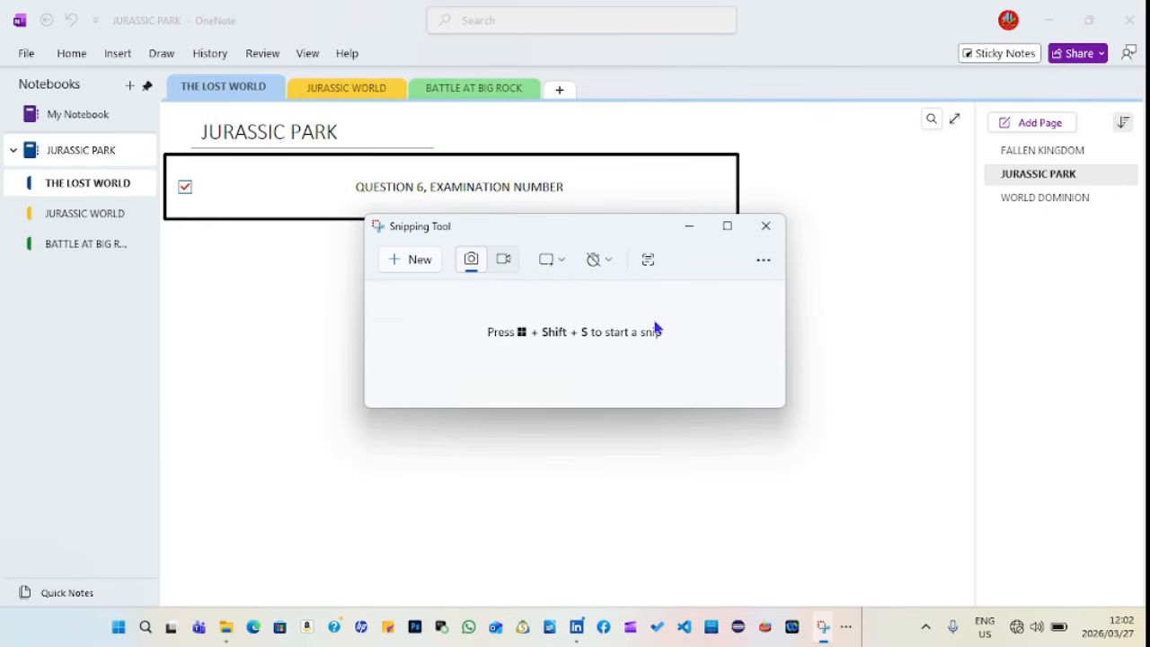
pyautogui.moveTo(601, 229); pyautogui.dragTo(770, 407)
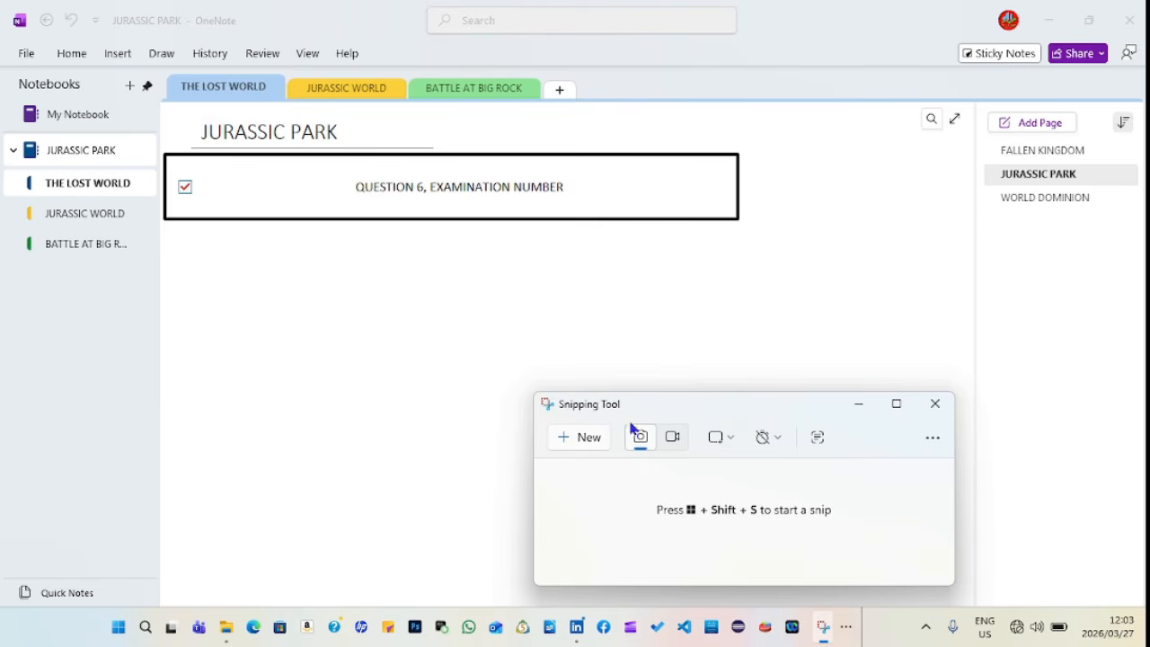
# - Snip the full-width upper part of the OneNote window, covering the sections, note and page names, and copy the capture
pyautogui.click(575, 438)
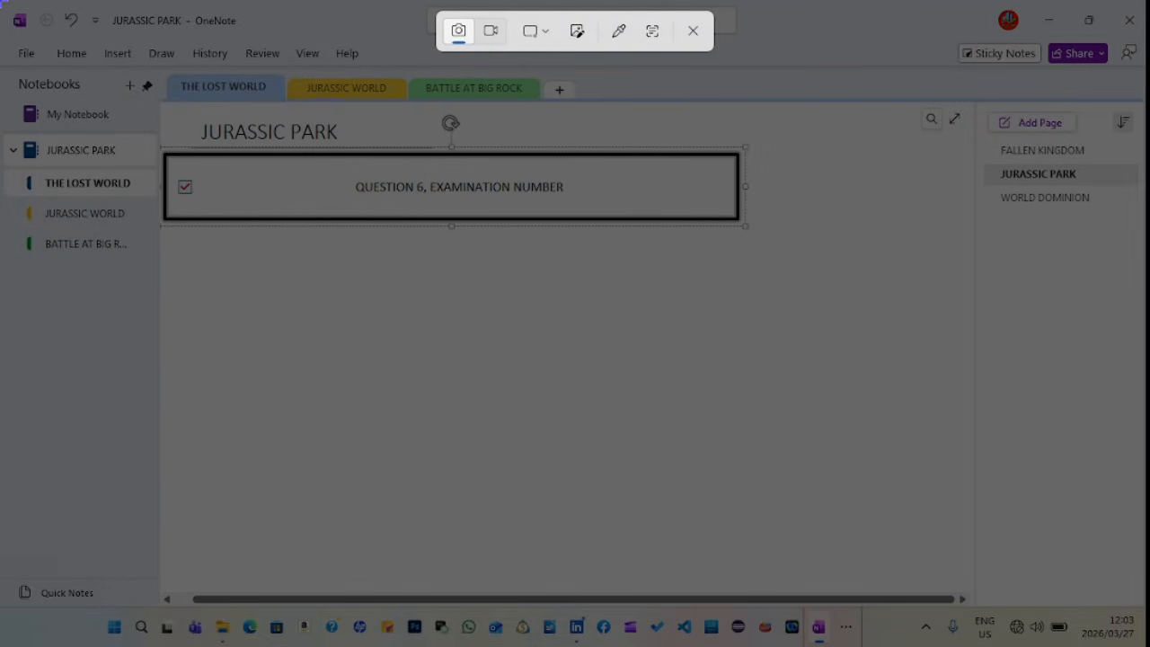
pyautogui.moveTo(2, 3); pyautogui.dragTo(1149, 384)
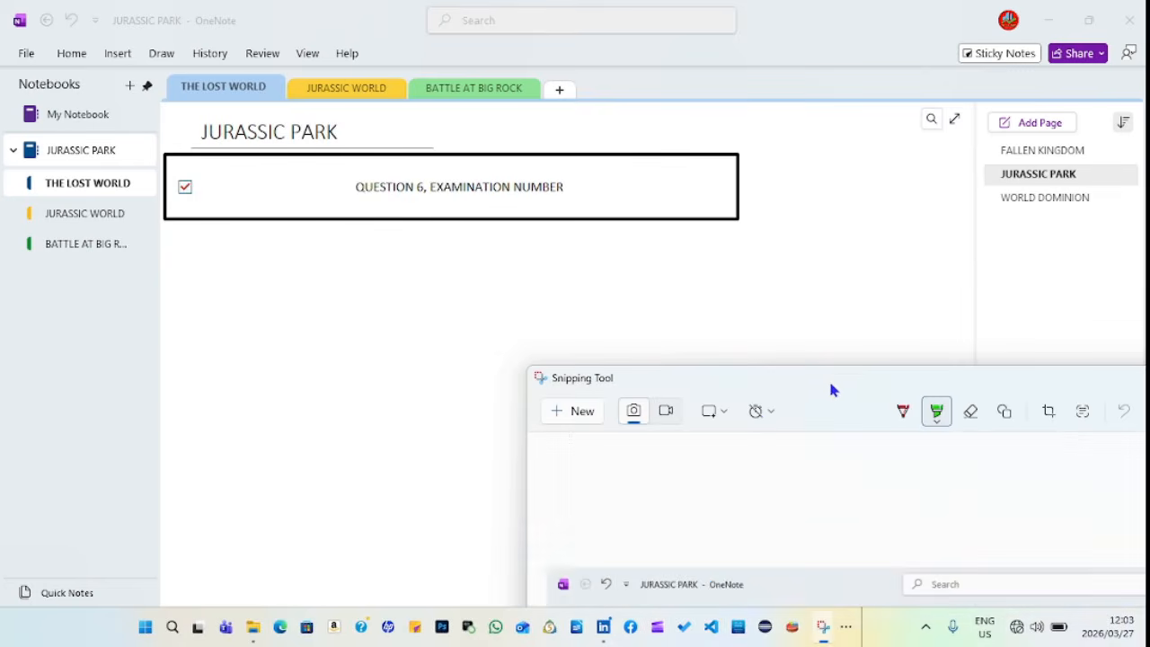
pyautogui.moveTo(843, 380); pyautogui.dragTo(414, 18)
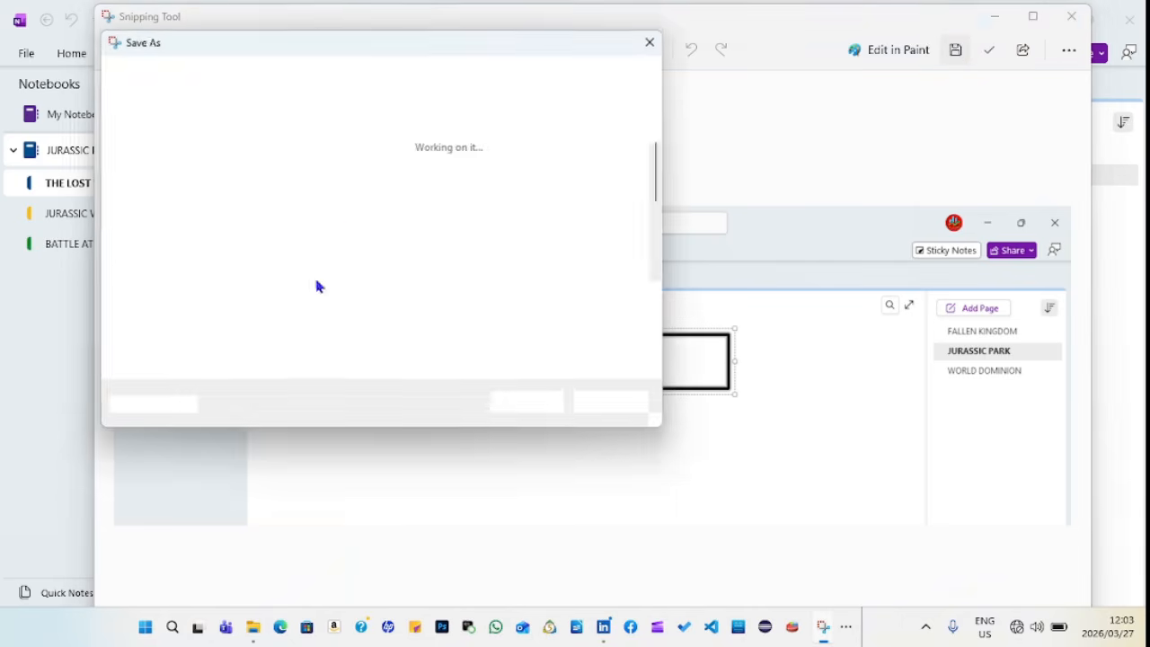
pyautogui.click(650, 43)
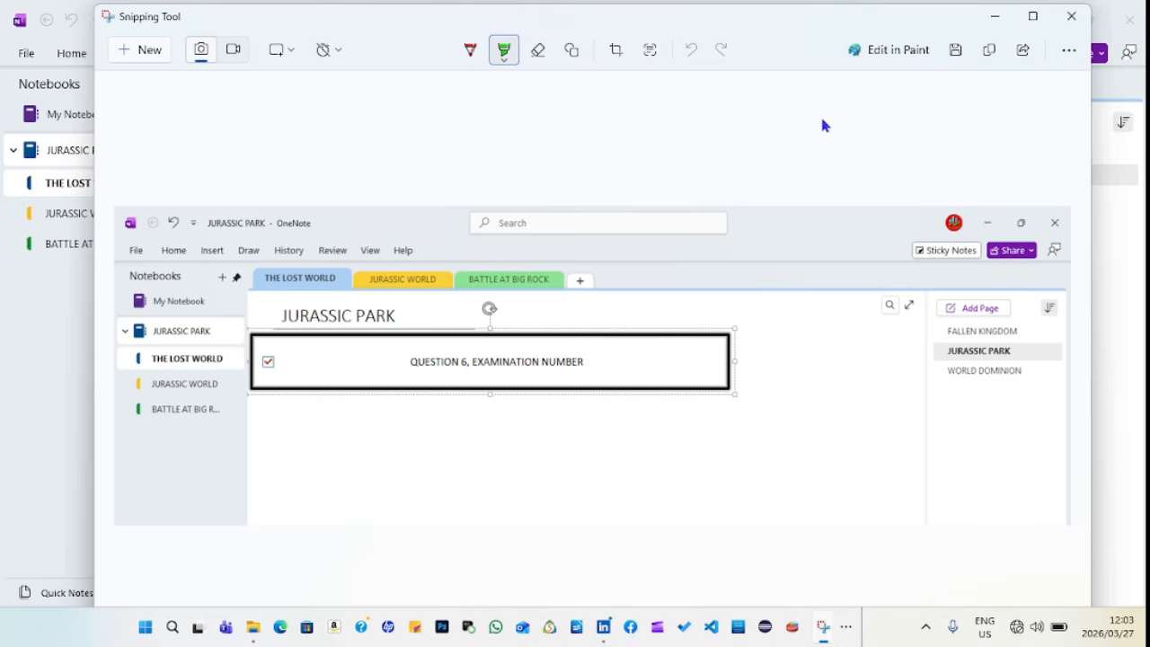
pyautogui.click(990, 52)
# - Open Word with a blank document and paste the copied OneNote screenshot into it
pyautogui.click(140, 635)
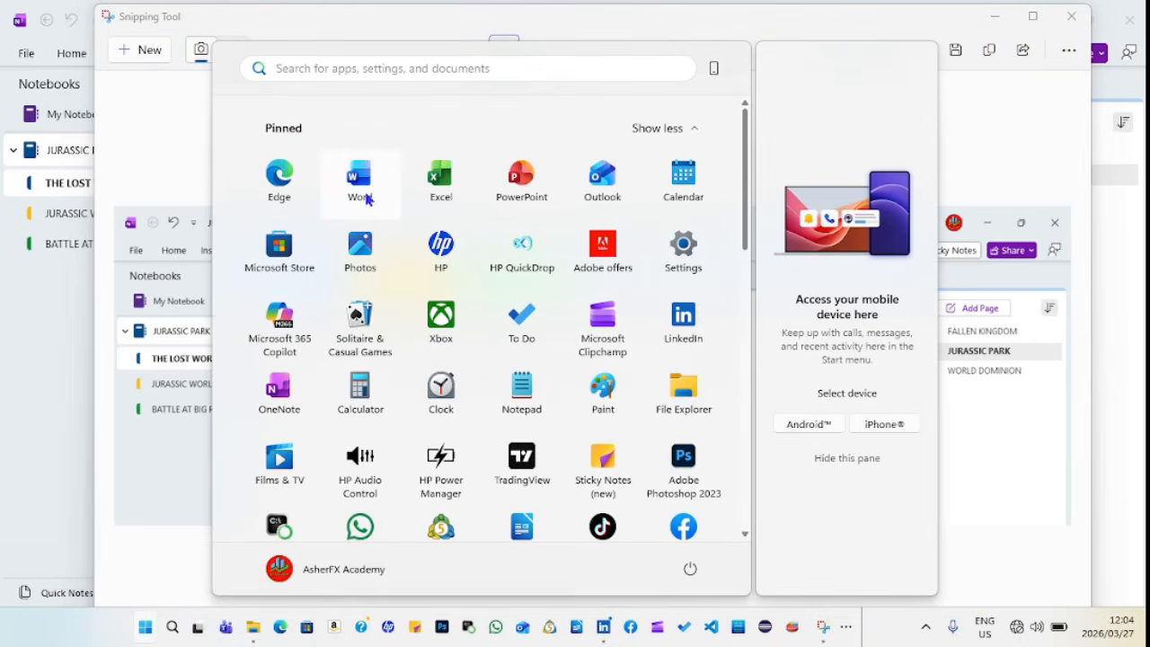
pyautogui.click(361, 184)
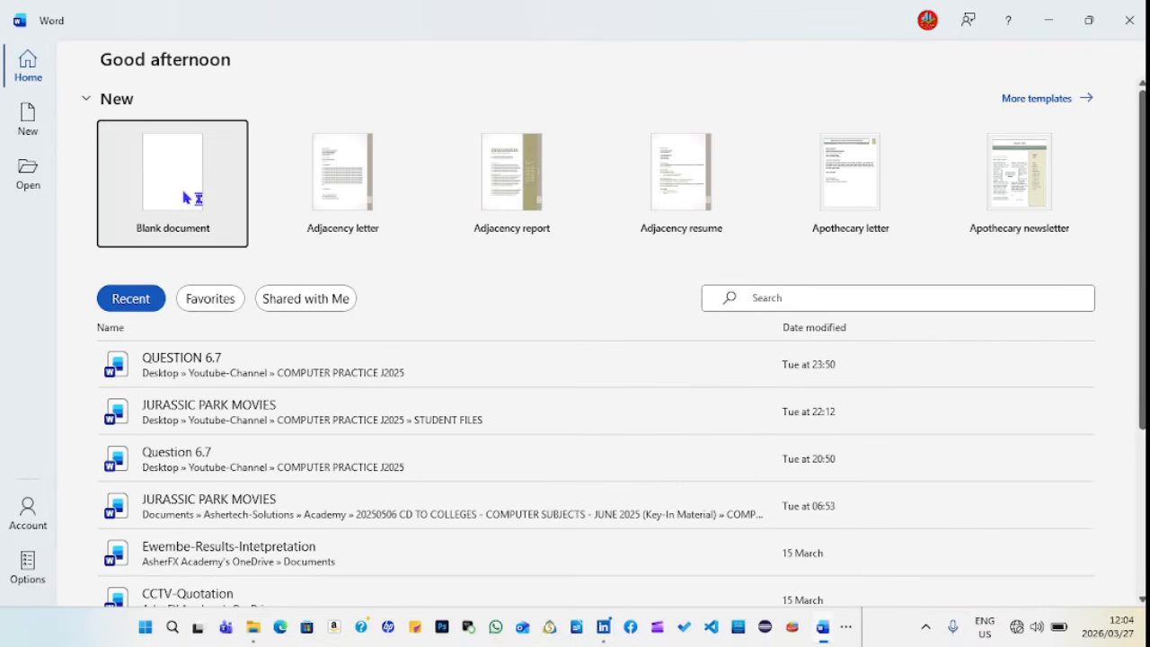
pyautogui.click(187, 197)
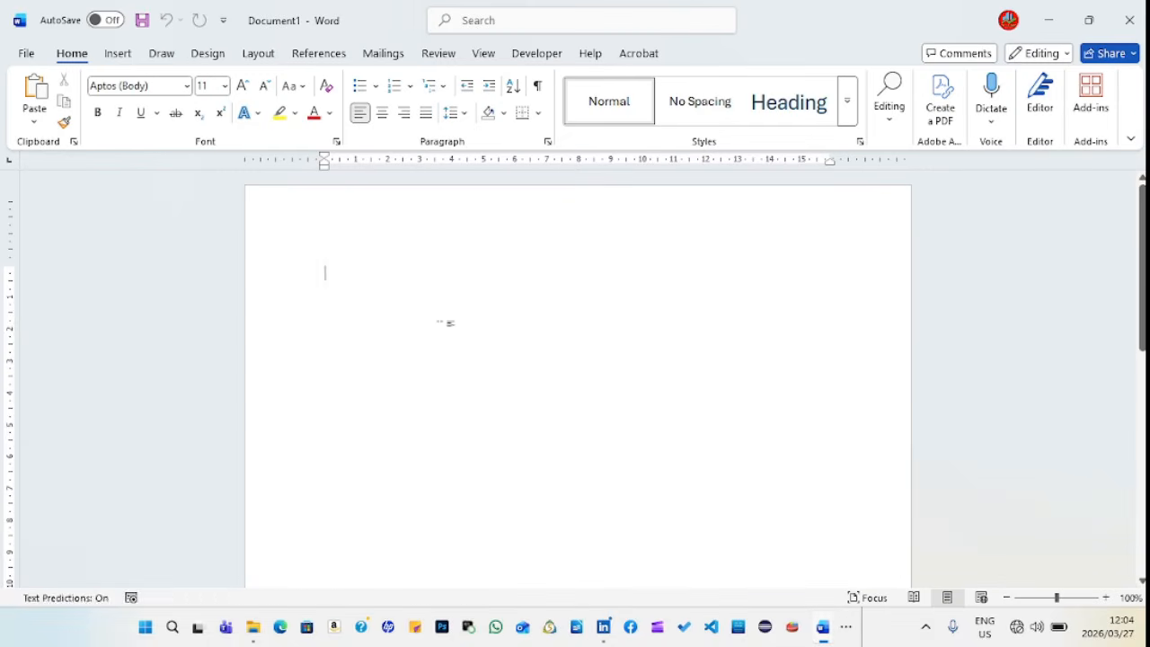
pyautogui.rightClick(344, 277)
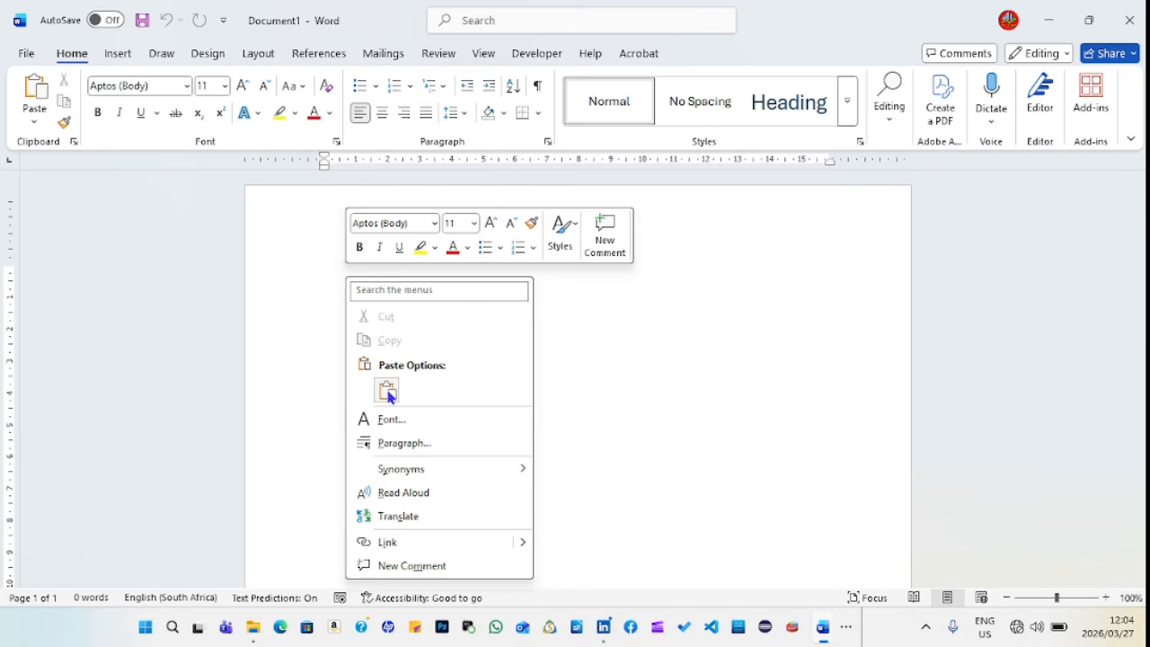
pyautogui.click(387, 392)
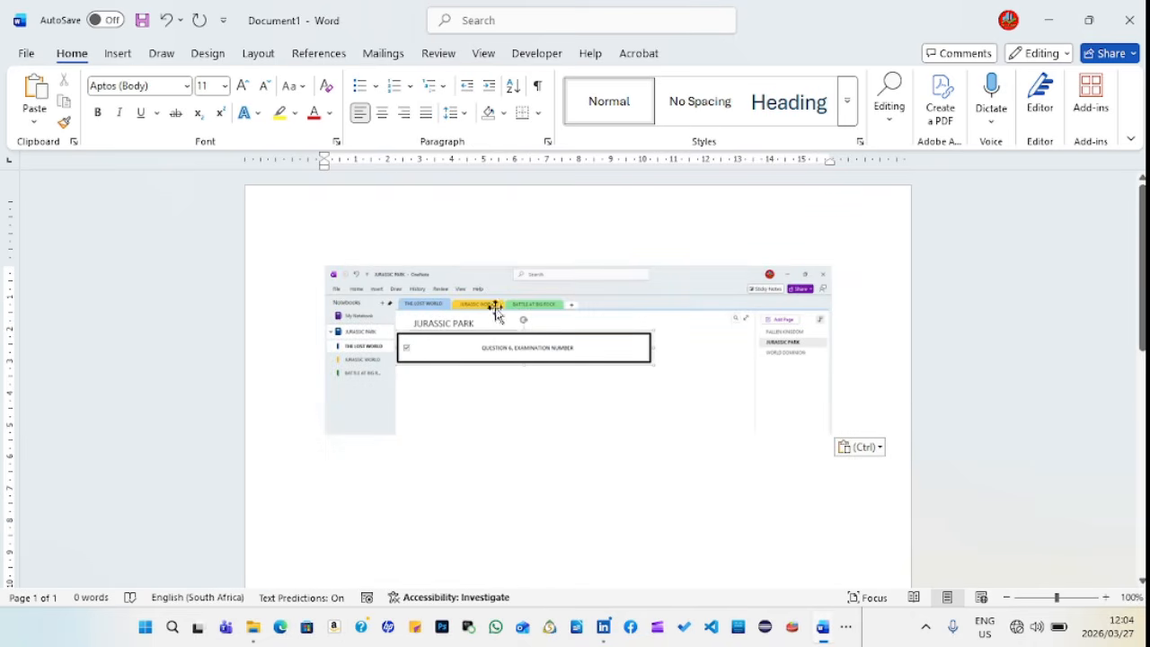
# - Add the heading "QUESTION 6.7" above the pasted screenshot, separated from it by an empty line
pyautogui.click(564, 319)
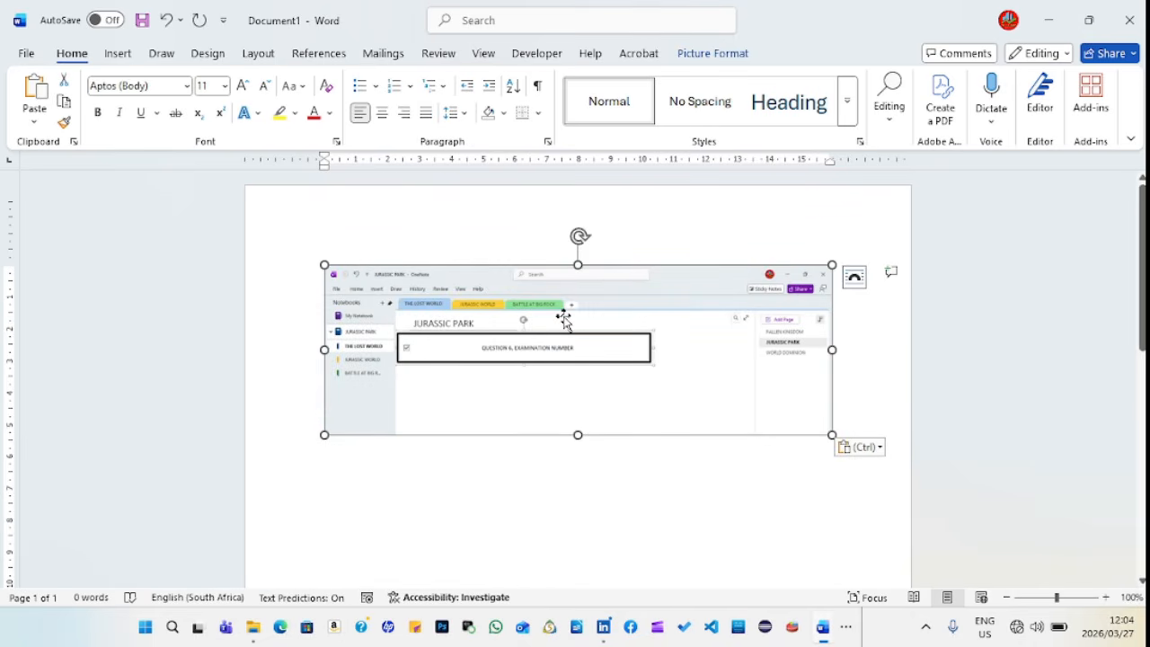
pyautogui.moveTo(564, 319); pyautogui.dragTo(510, 491)
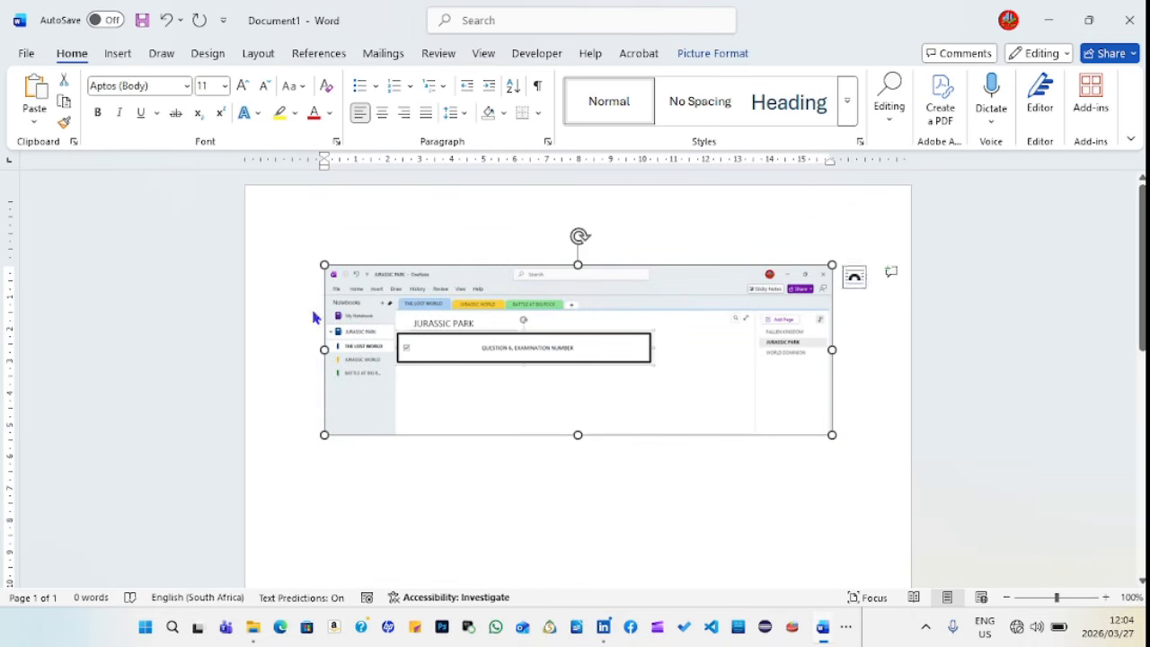
pyautogui.click(320, 237)
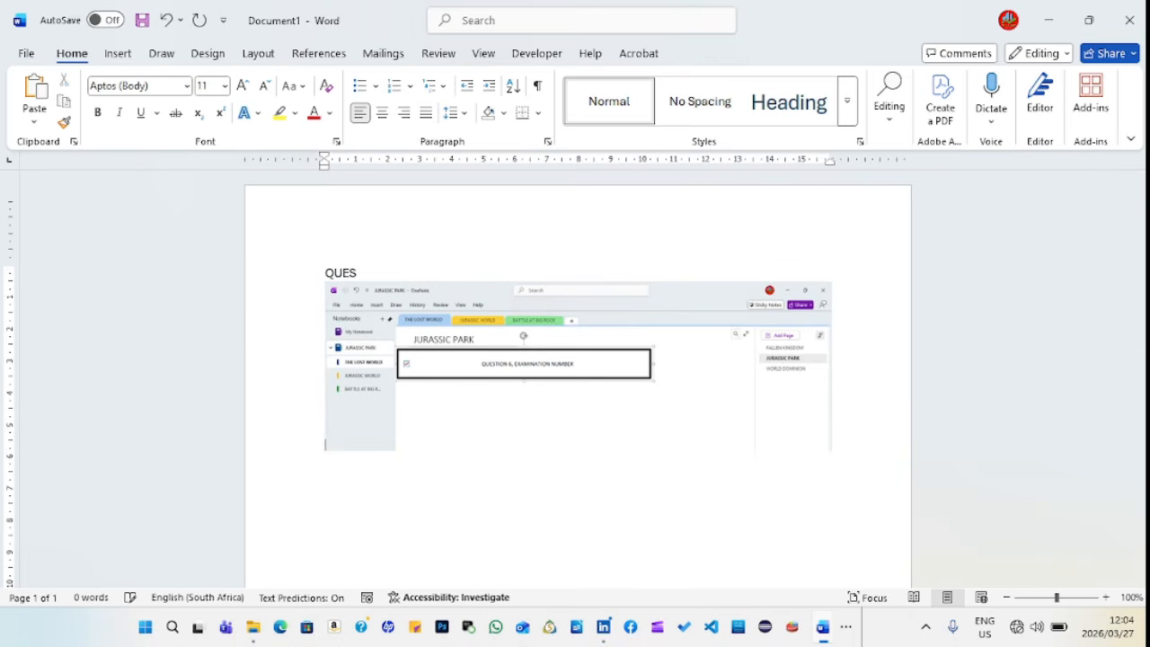
pyautogui.write('TION')
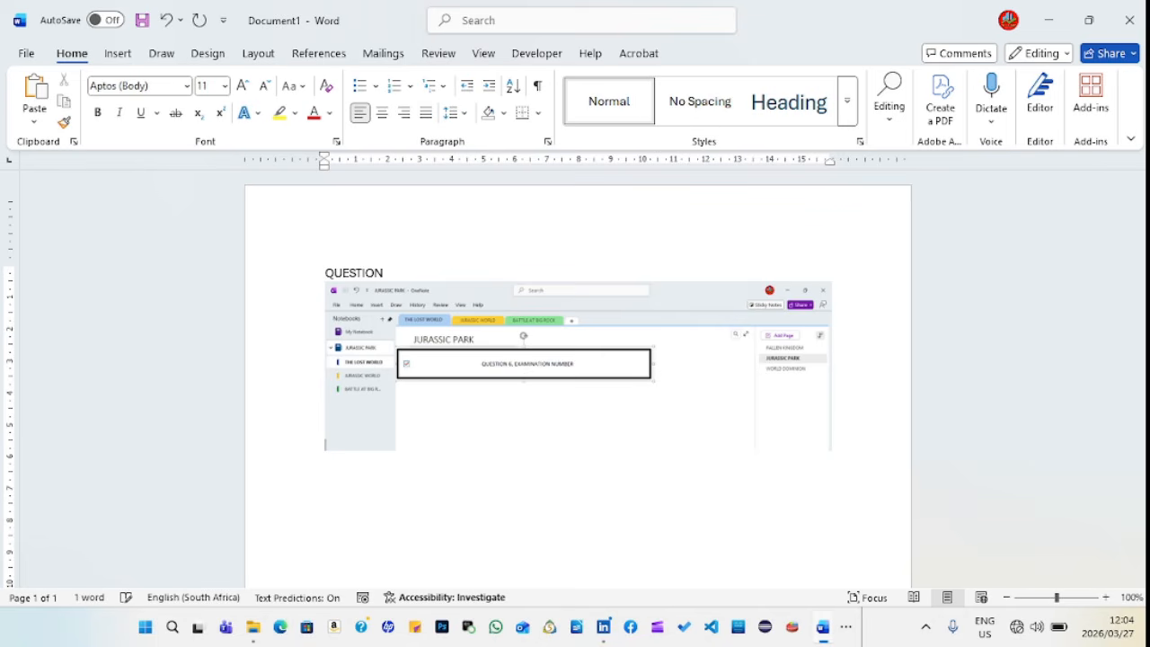
pyautogui.write(' 6.7')
pyautogui.click(422, 340)
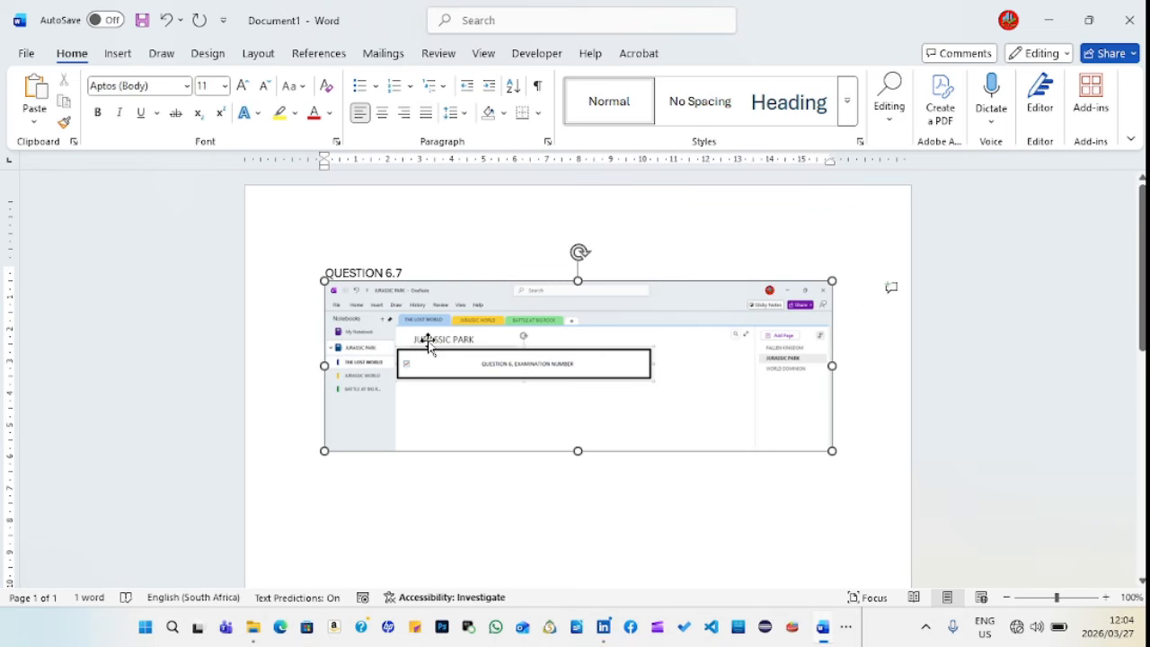
pyautogui.click(403, 273)
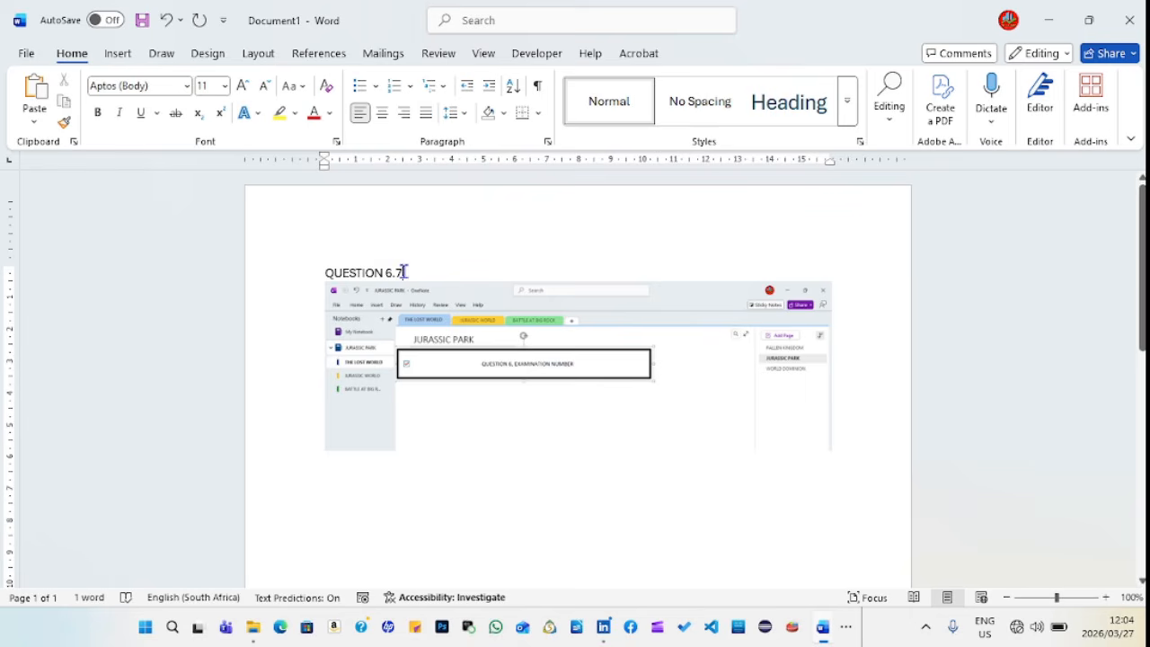
pyautogui.press('Return')
pyautogui.press('Return')
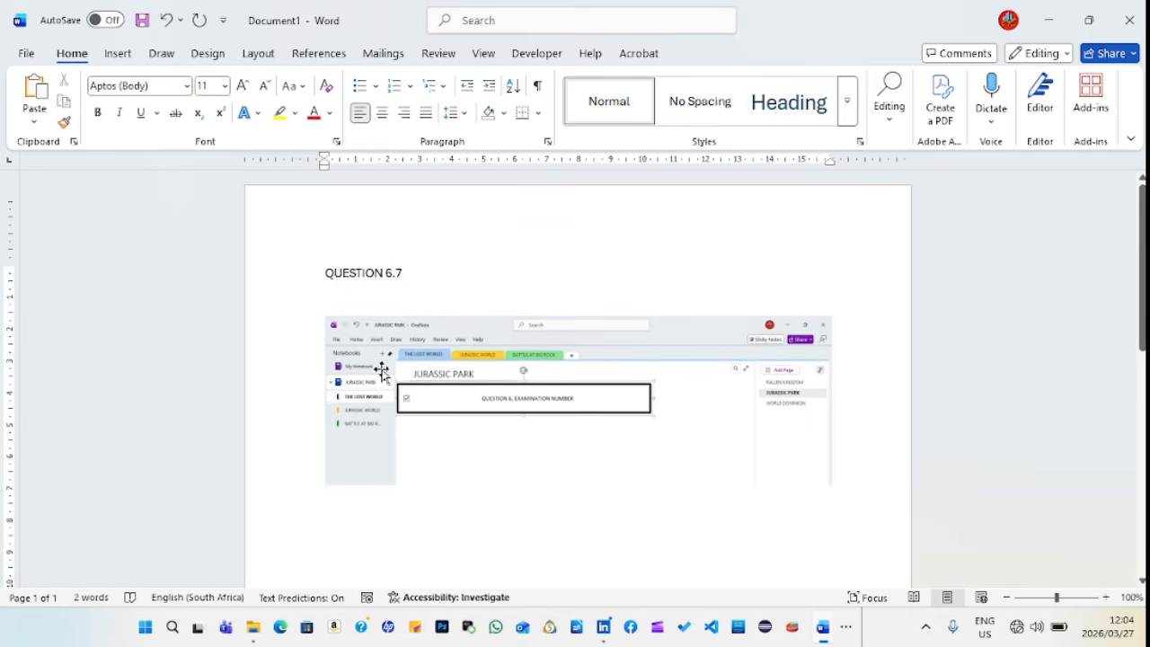
pyautogui.click(478, 364)
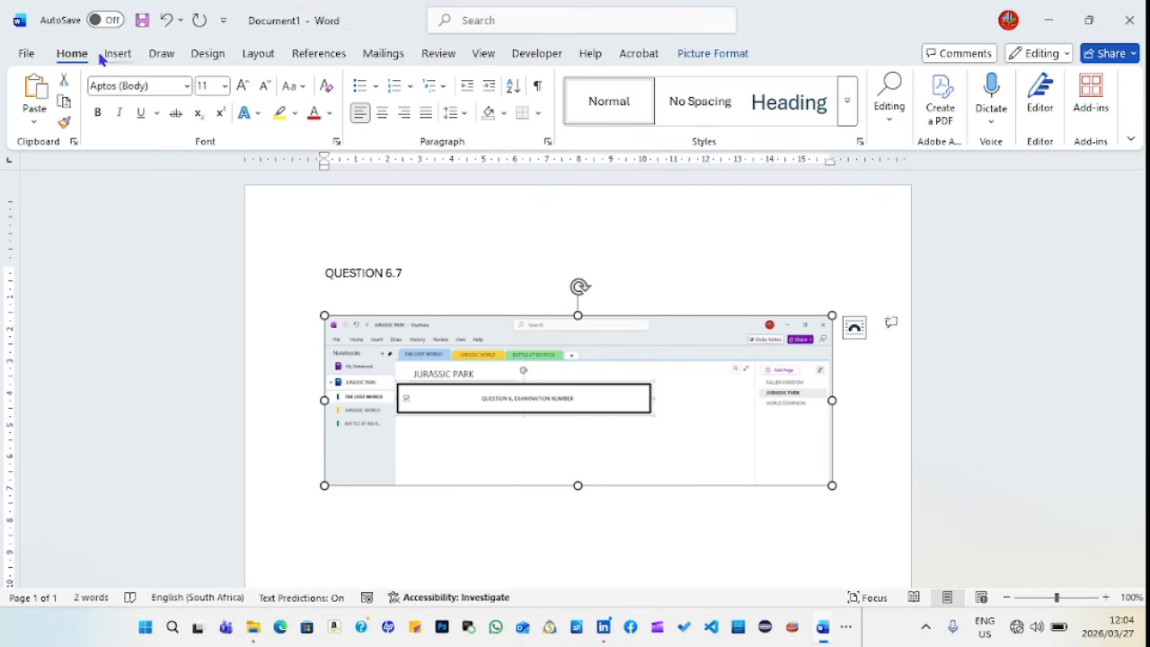
# - Start a Save As for the Word document and browse to Desktop > Youtube-Channel > COMPUTER PRACTICE J2025 as its location
pyautogui.click(25, 55)
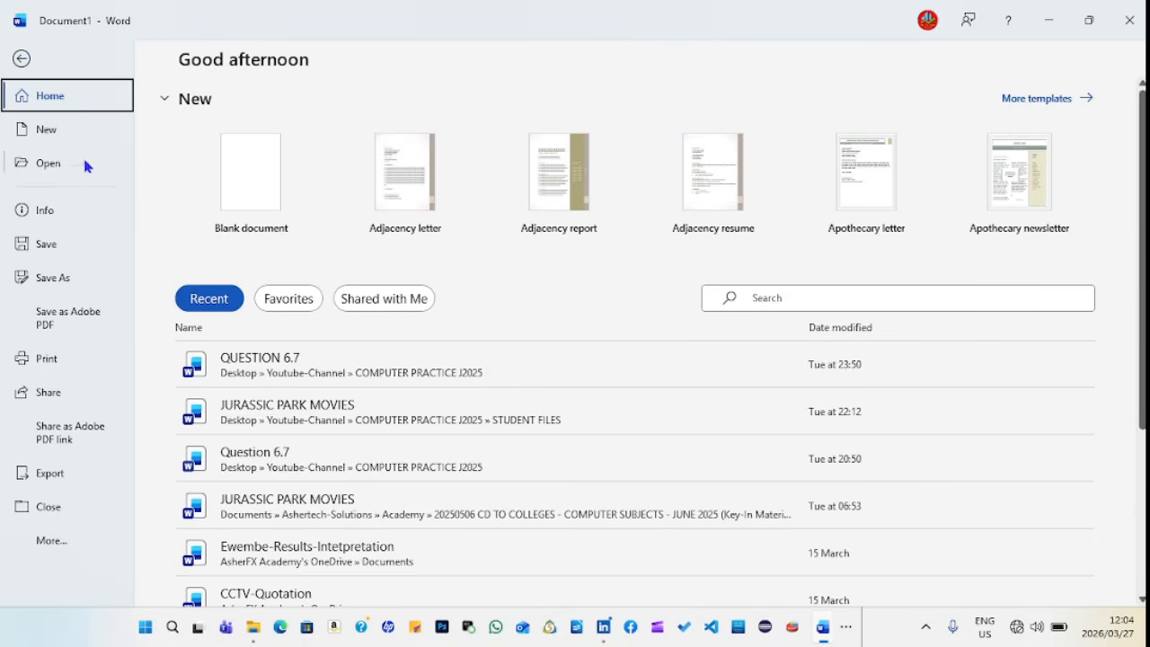
pyautogui.click(70, 278)
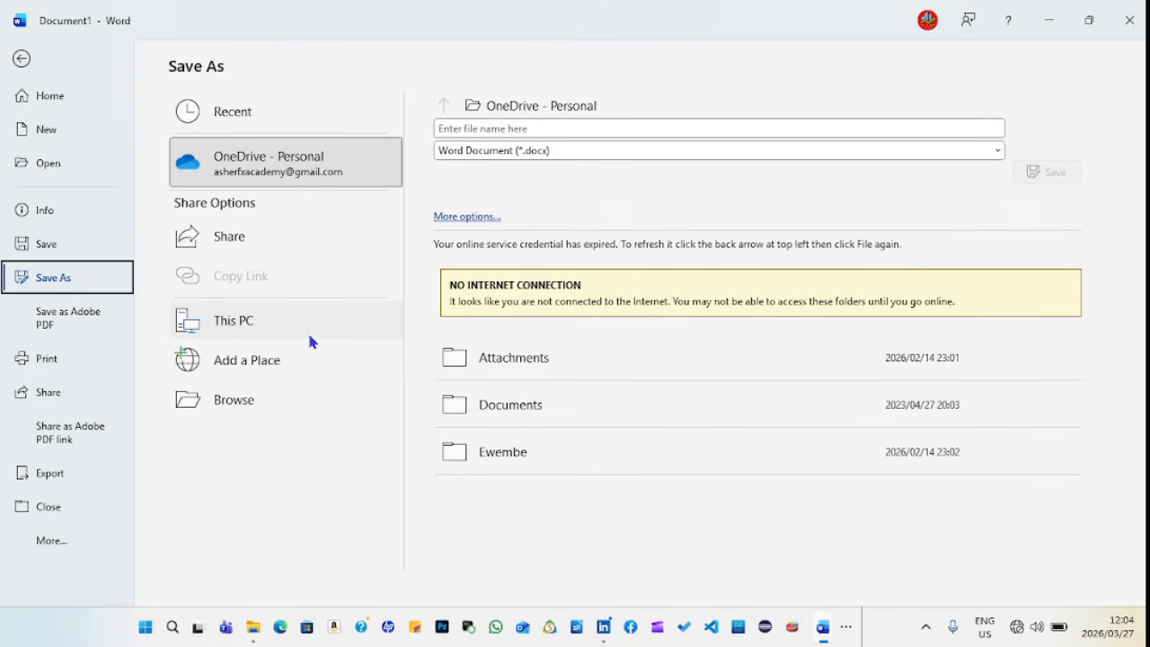
pyautogui.click(270, 403)
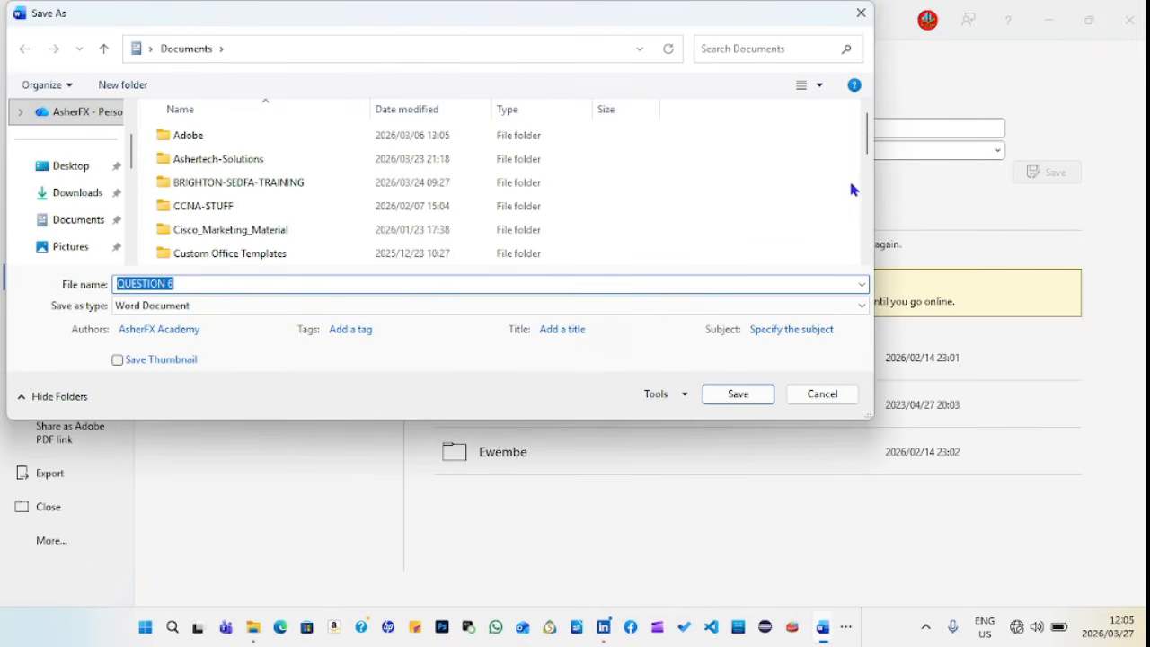
pyautogui.click(94, 164)
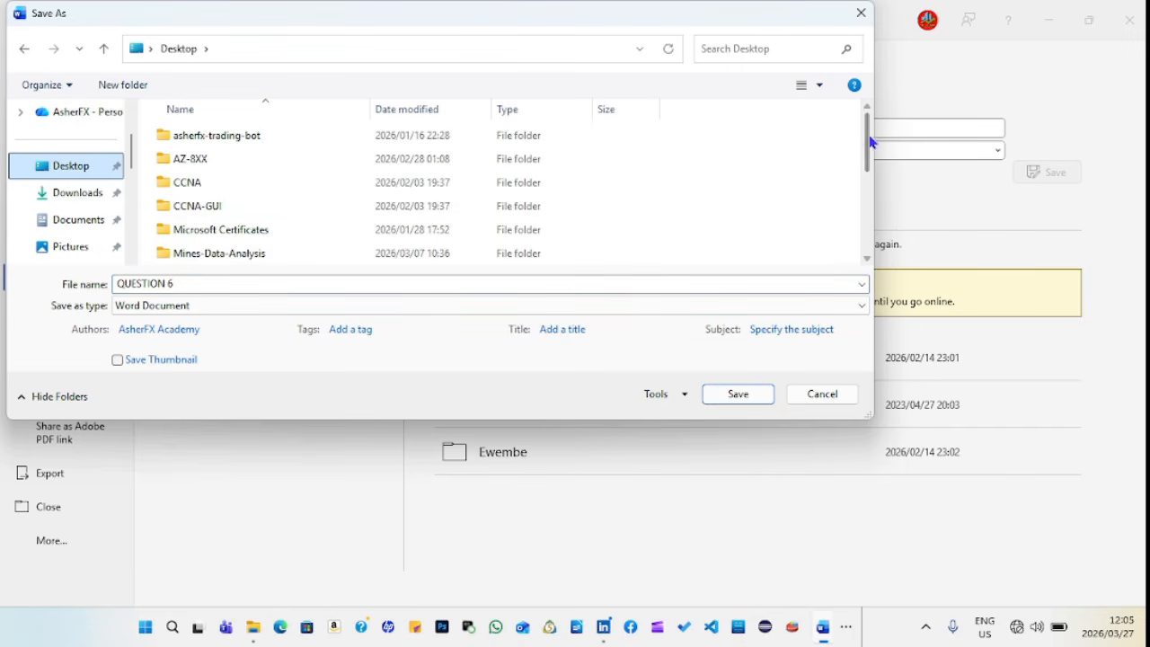
pyautogui.scroll(-2, 867, 183)
pyautogui.moveTo(867, 182); pyautogui.dragTo(867, 217)
pyautogui.doubleClick(228, 202)
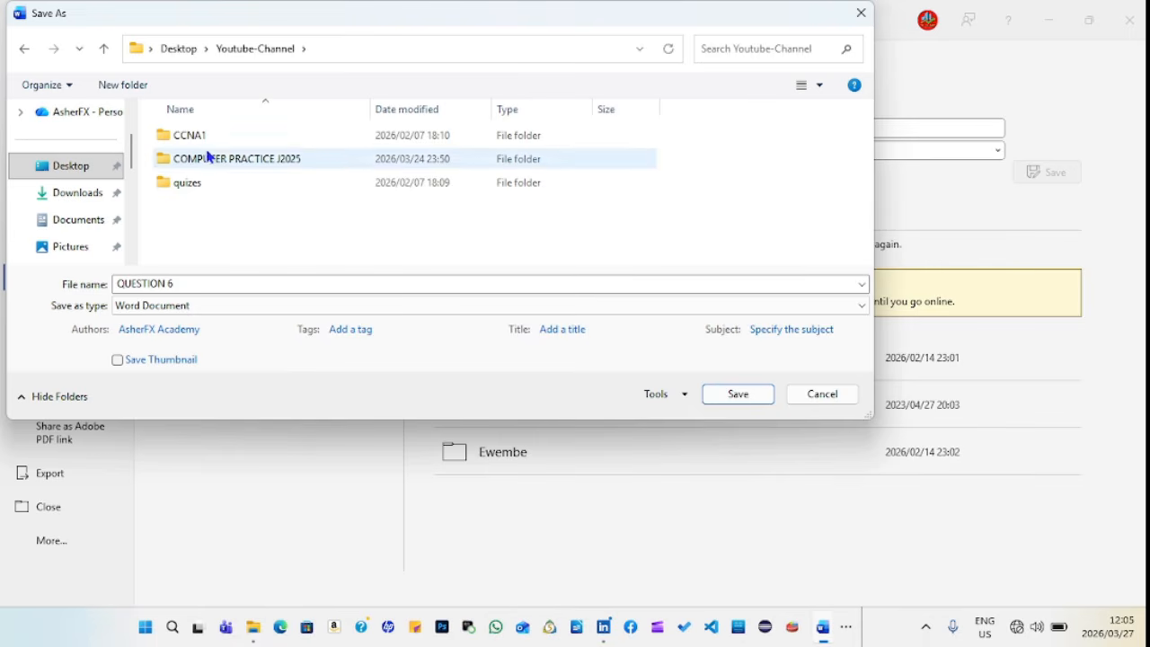
pyautogui.click(232, 164)
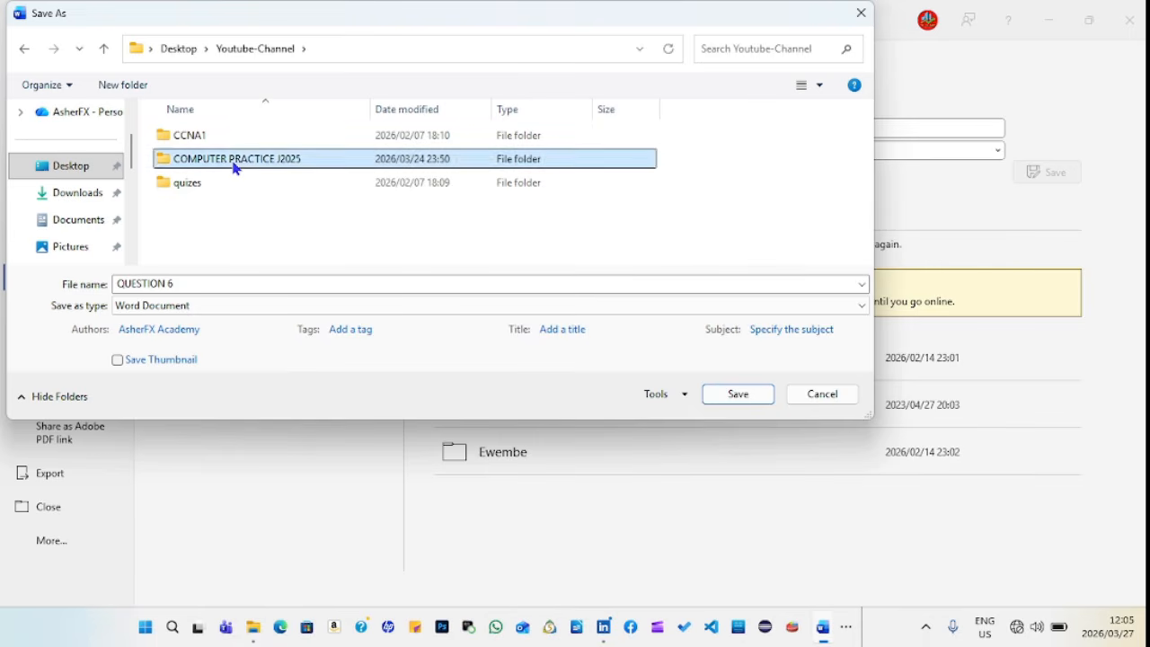
pyautogui.doubleClick(233, 164)
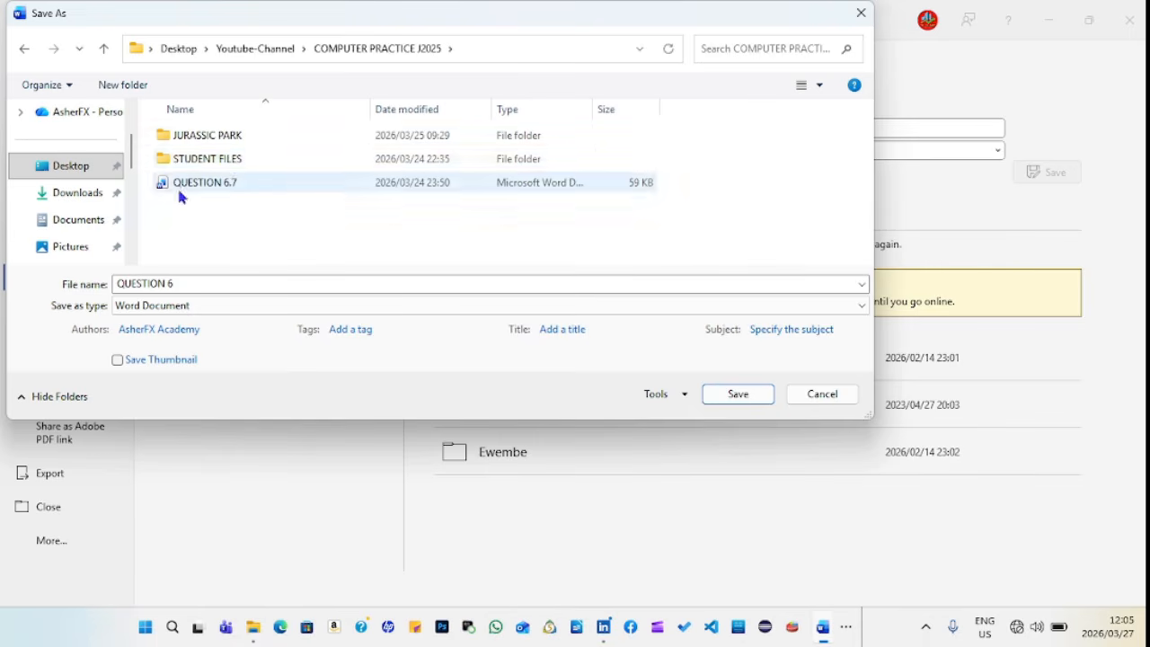
# - Save the document as QUESTION 6.7 in Word Document format, replacing the existing file of that name
pyautogui.click(234, 185)
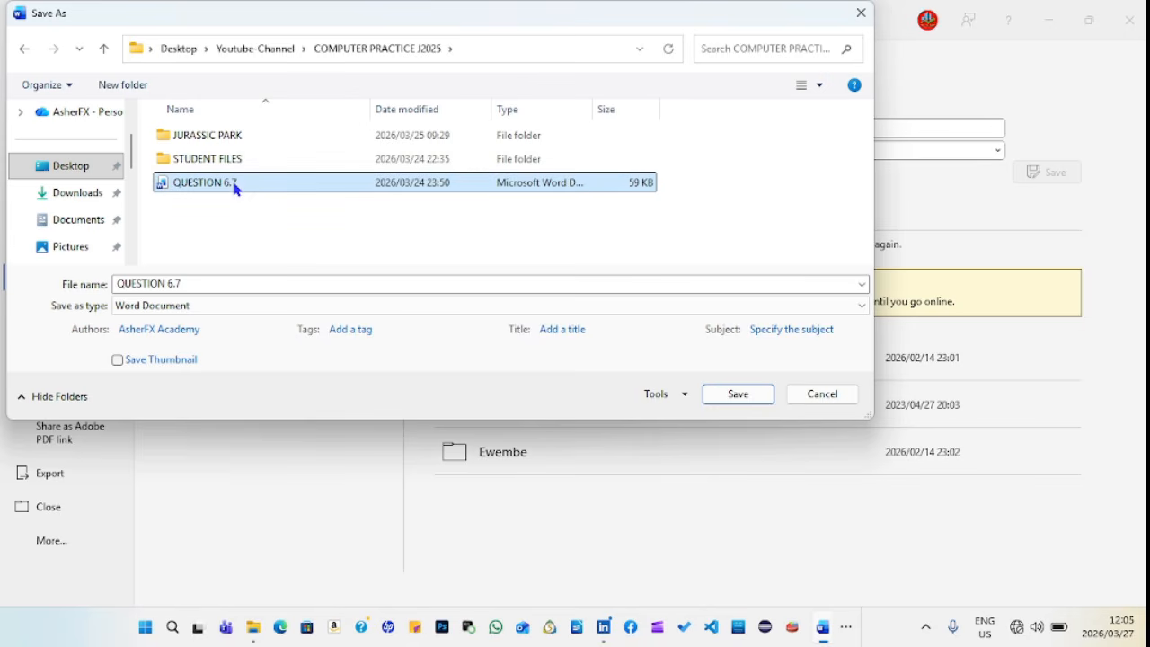
pyautogui.click(736, 393)
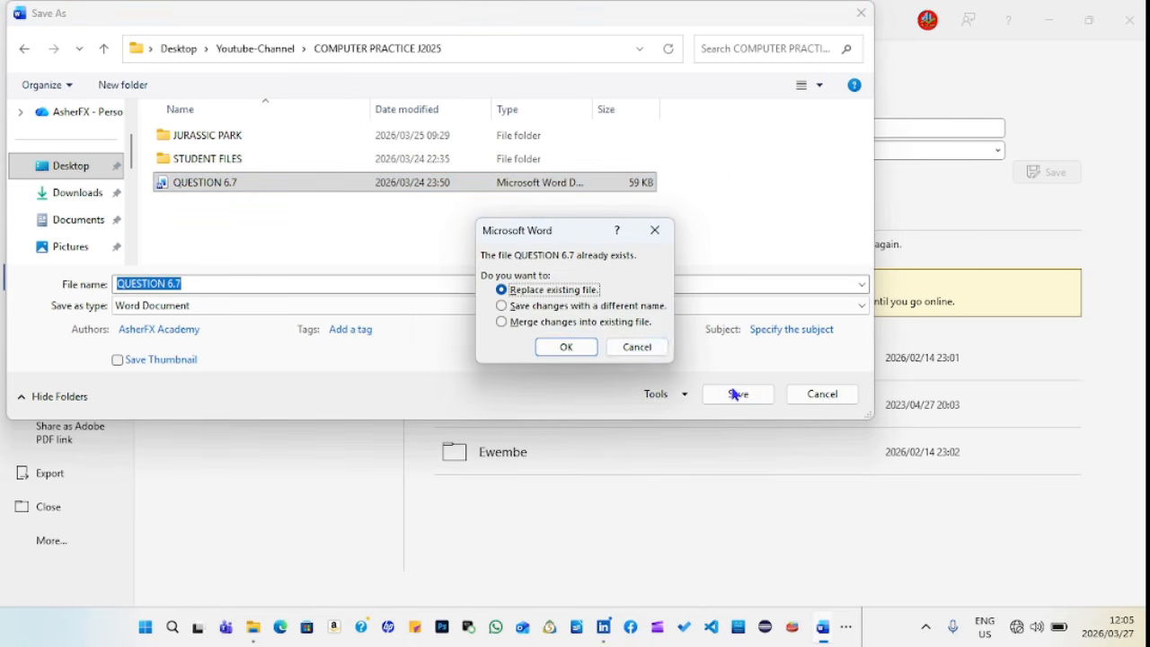
pyautogui.click(566, 347)
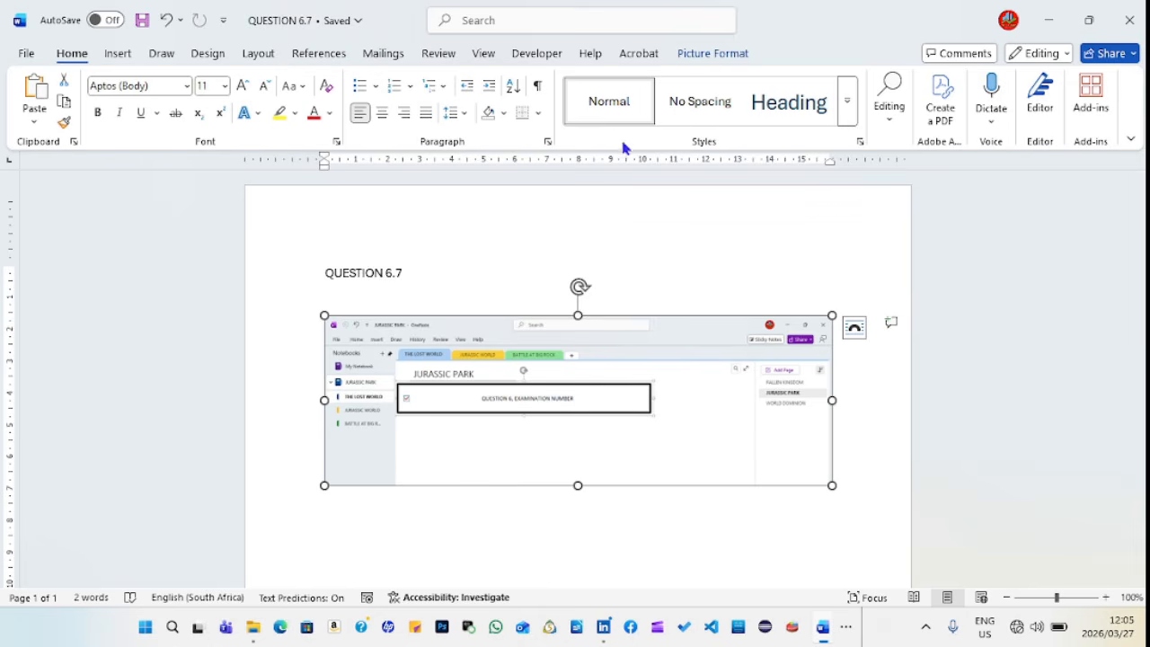
# - Close Word and the Snipping Tool without saving the snip, returning to the JURASSIC PARK page in OneNote
pyautogui.click(1129, 20)
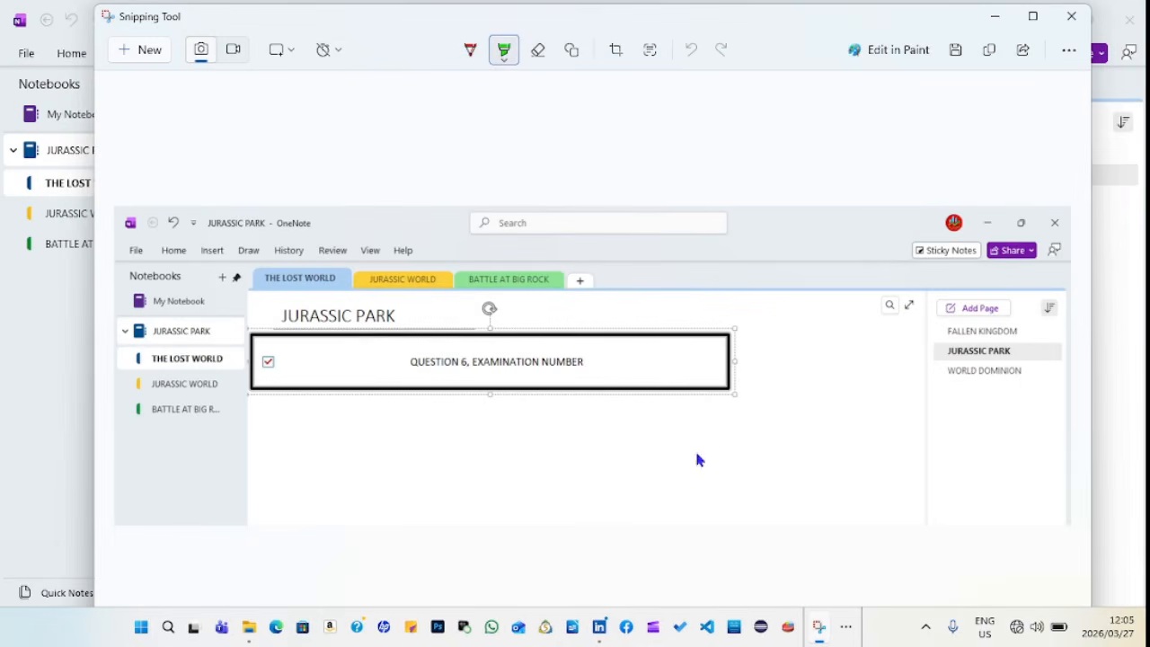
pyautogui.click(1071, 16)
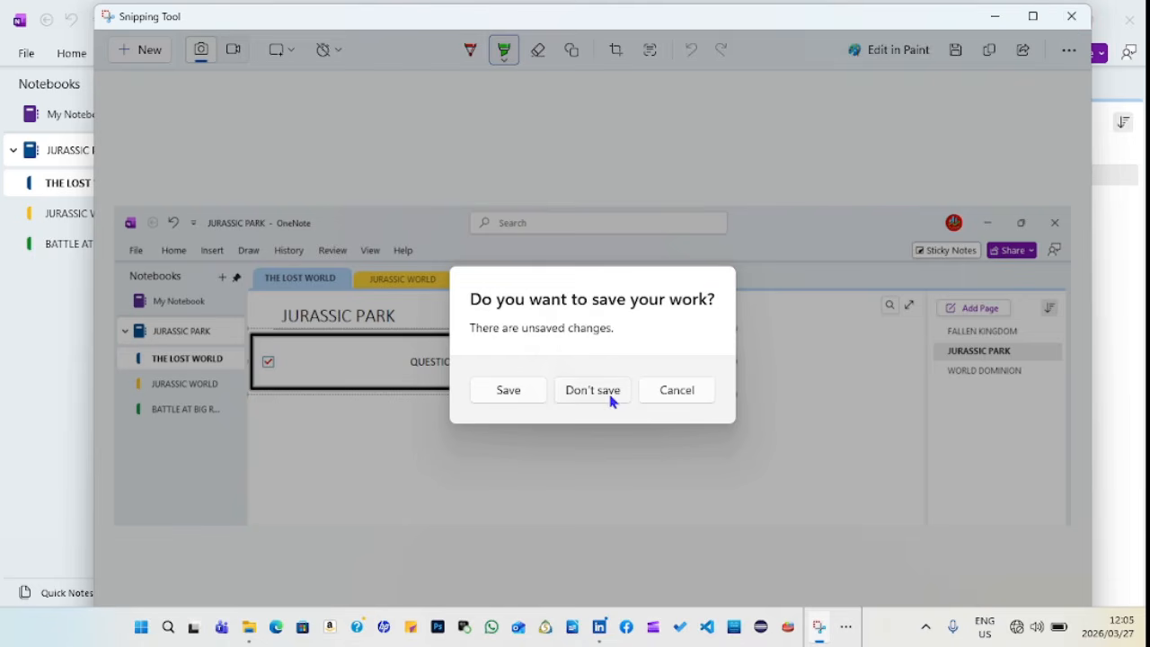
pyautogui.click(609, 394)
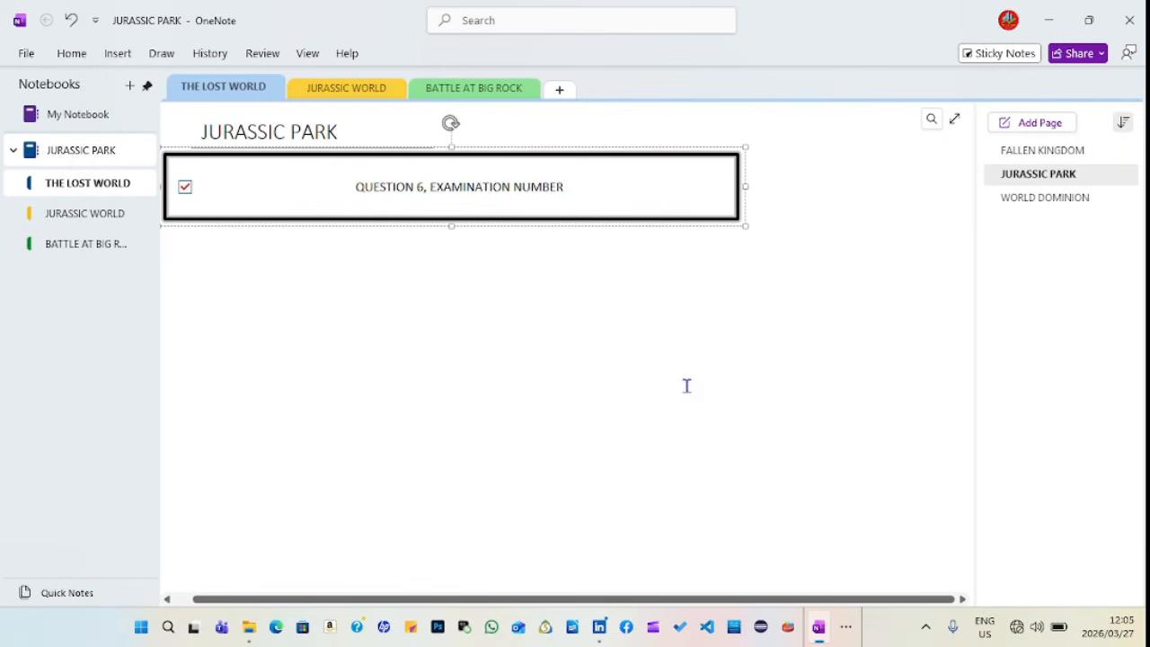